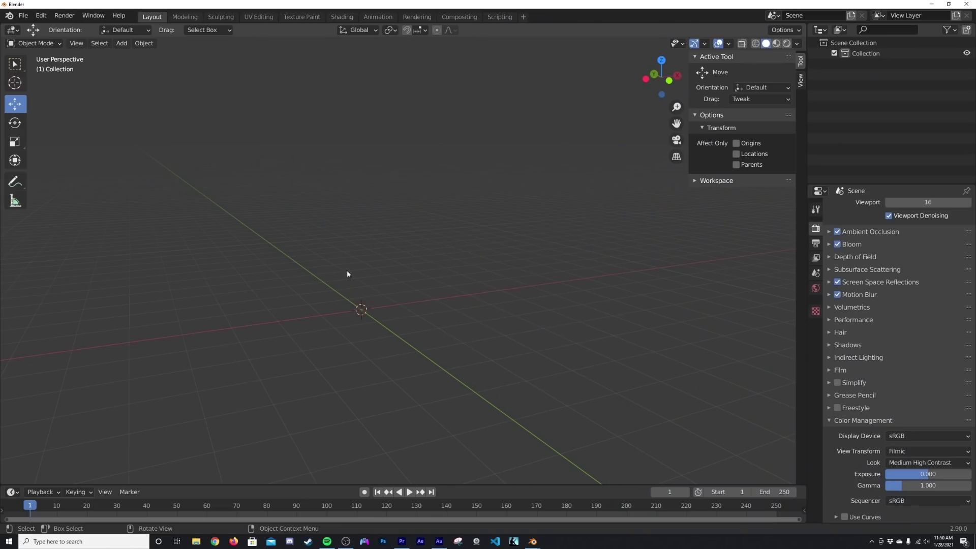
Step: Enable Bloom in the render settings
middle_drag(532, 302, 496, 306)
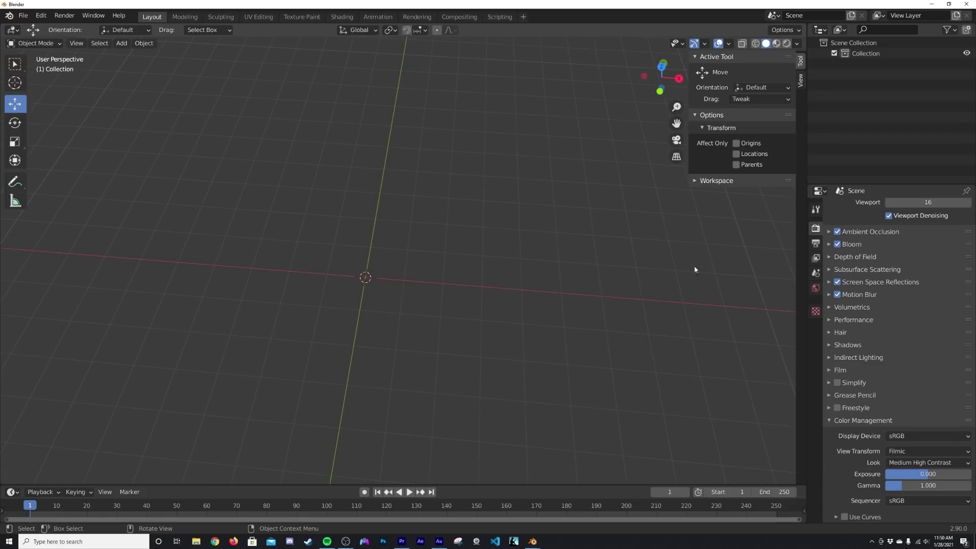
scroll(970, 290, up, 3)
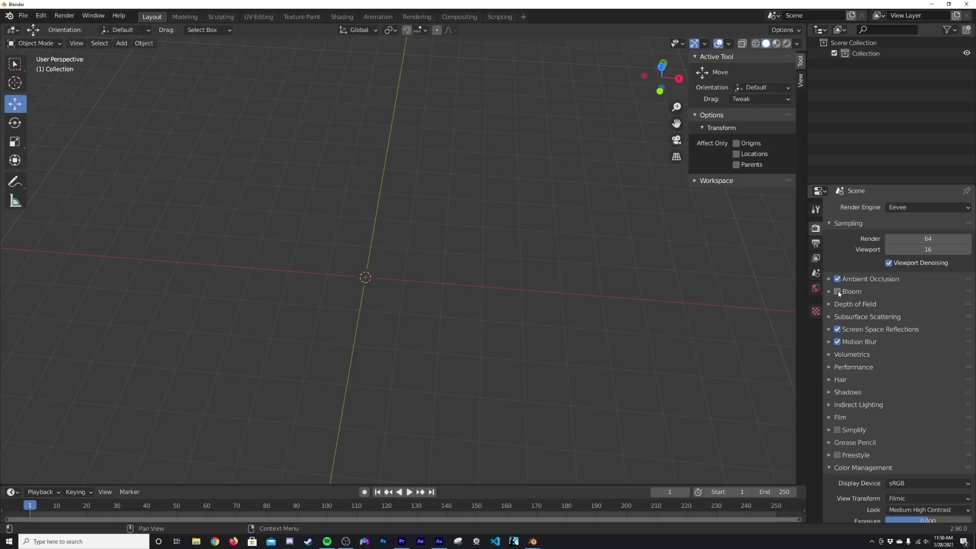
click(837, 292)
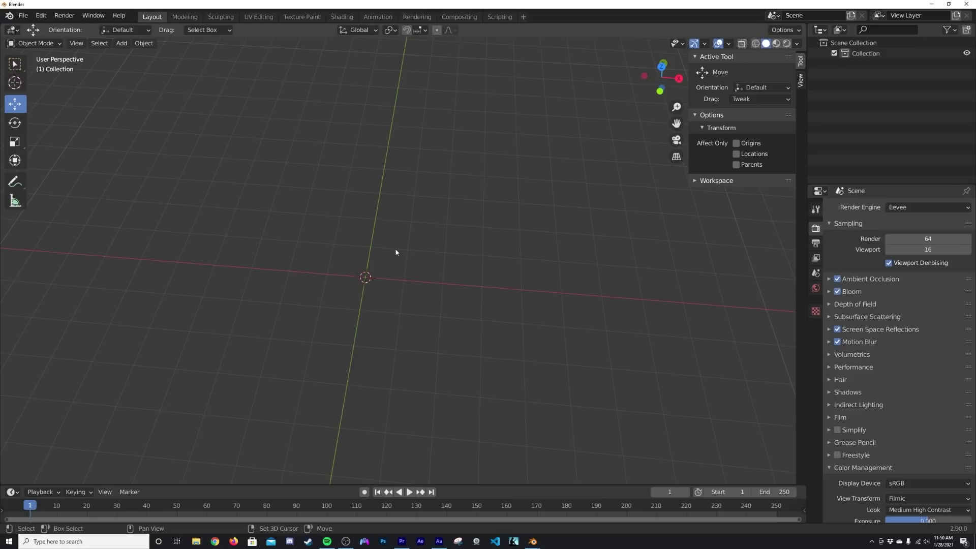
Step: Add a text object to the scene at the origin
key(shift+a)
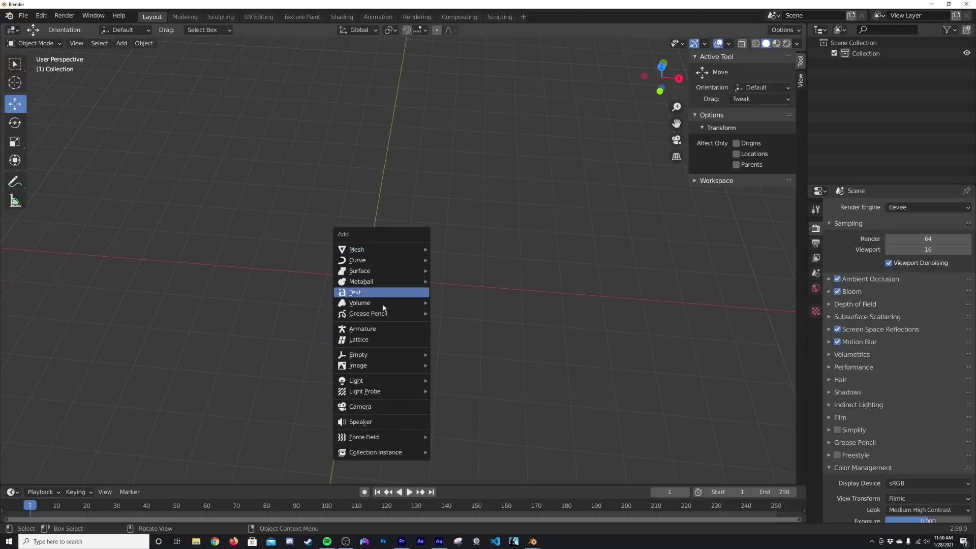
click(373, 292)
scroll(396, 316, up, 3)
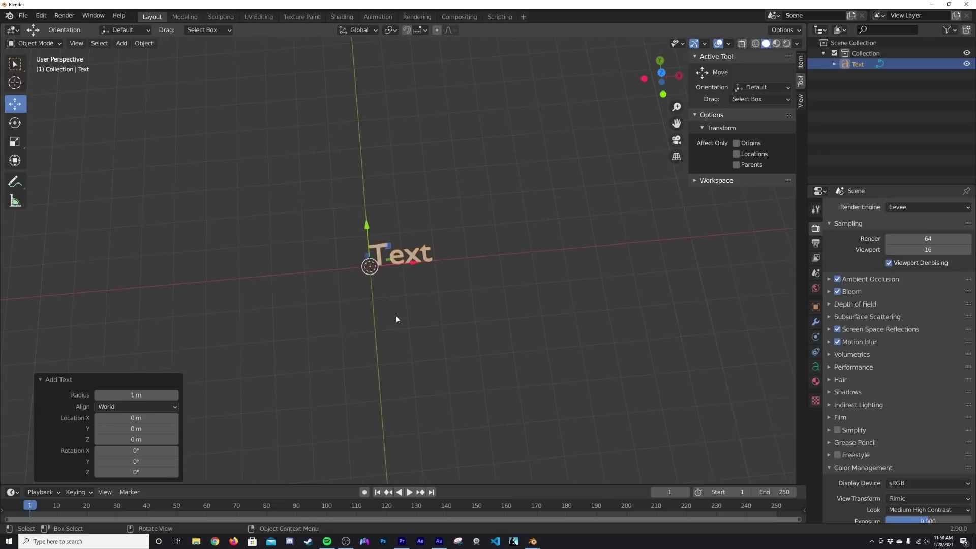
scroll(388, 319, up, 2)
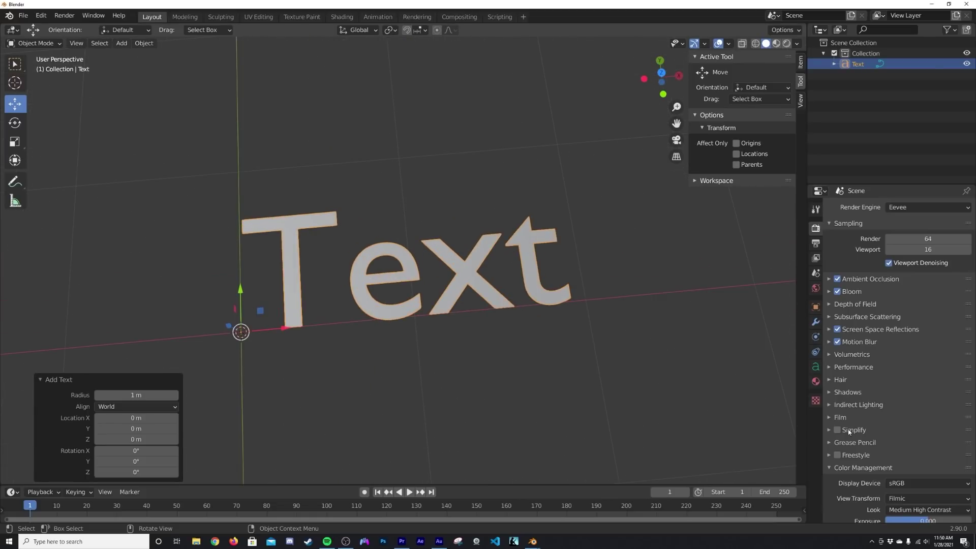
Step: Set the text's paragraph alignment to Center both horizontally and vertically
click(815, 371)
click(907, 376)
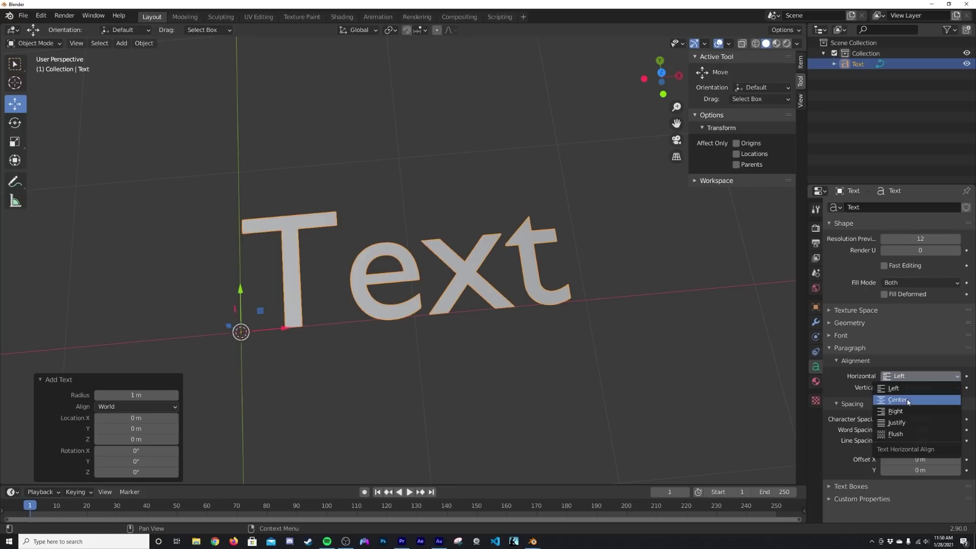
click(909, 400)
click(915, 390)
click(912, 424)
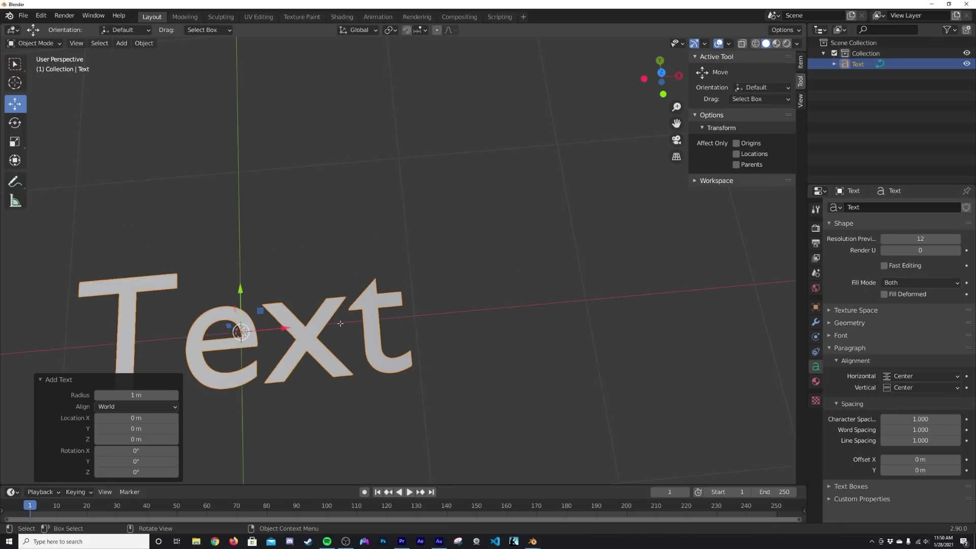
Step: Replace the default 'Text' with the word TECH
key(Tab)
key(BackSpace)
key(BackSpace)
key(BackSpace)
key(BackSpace)
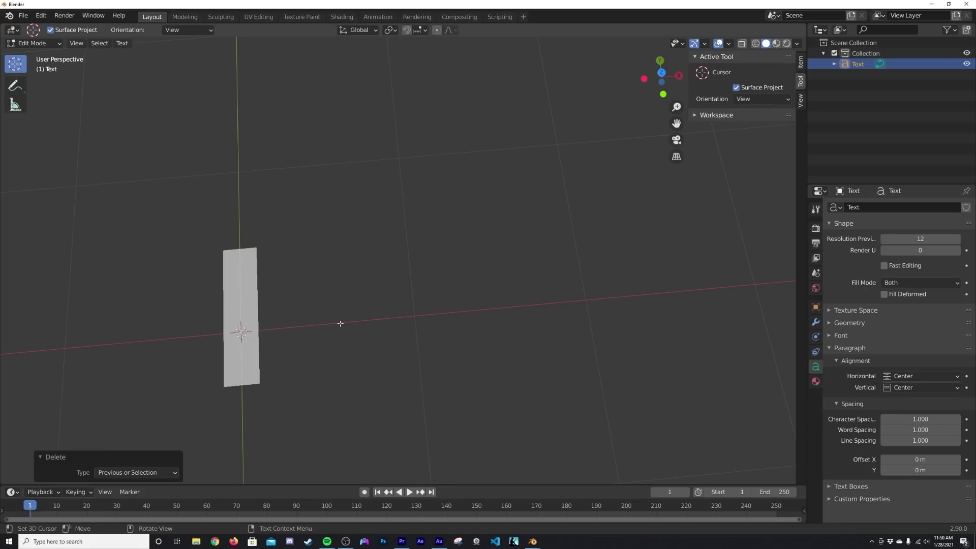
text(TECH)
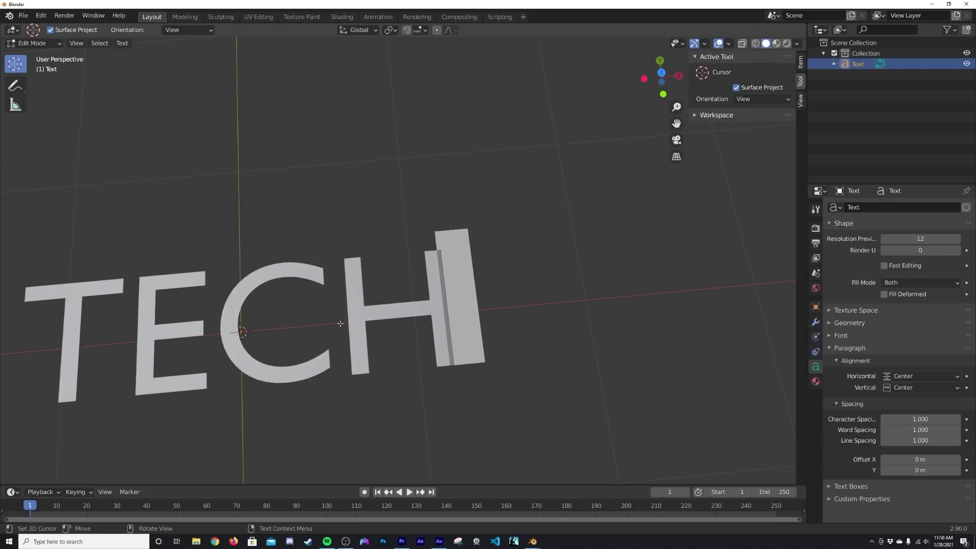
key(Tab)
shift+middle_drag(342, 327, 479, 300)
scroll(502, 286, up, 1)
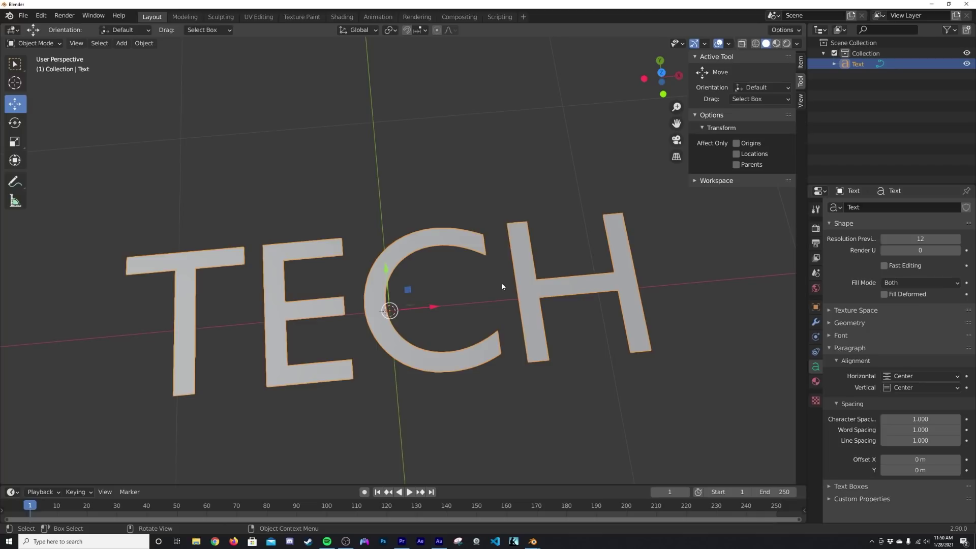
click(847, 336)
Step: Load AGRESSIVE.otf from the Windows Fonts folder as the TECH text's font
click(955, 351)
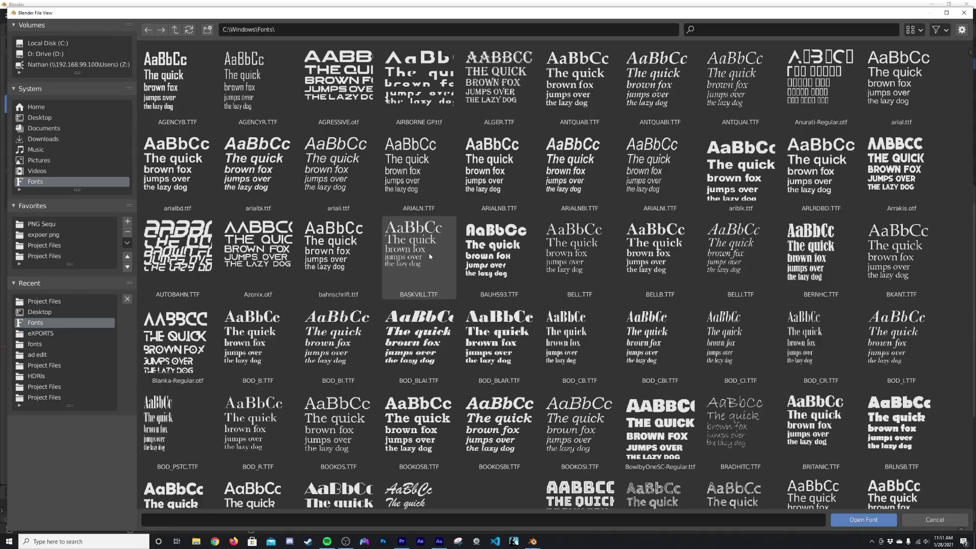
double_click(338, 79)
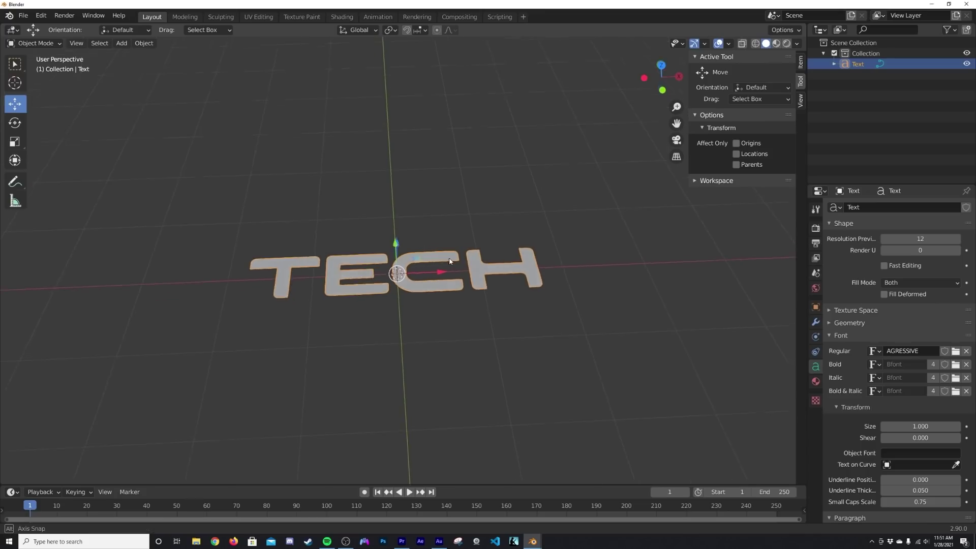
click(342, 17)
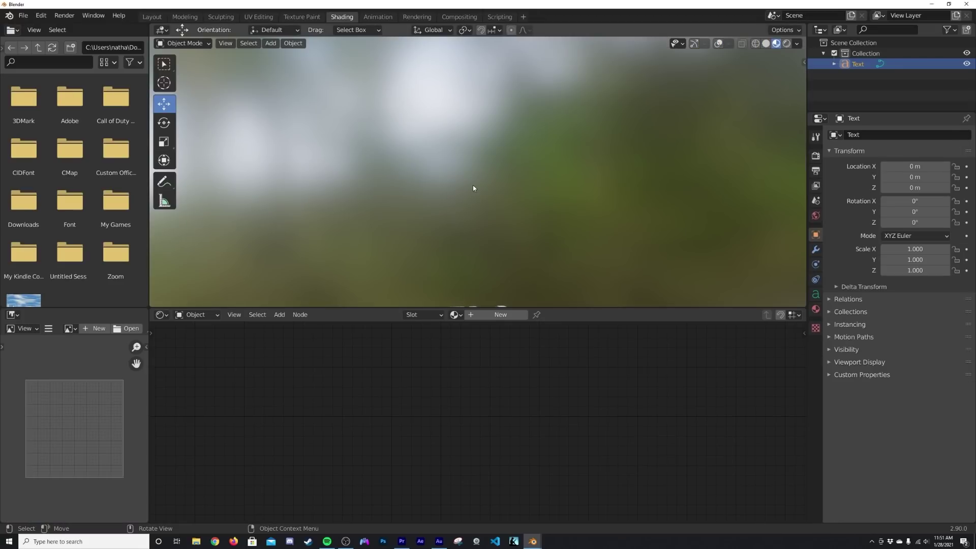
Step: Frame the TECH text and show it in Rendered shading with overlays on
key(grave)
click(544, 220)
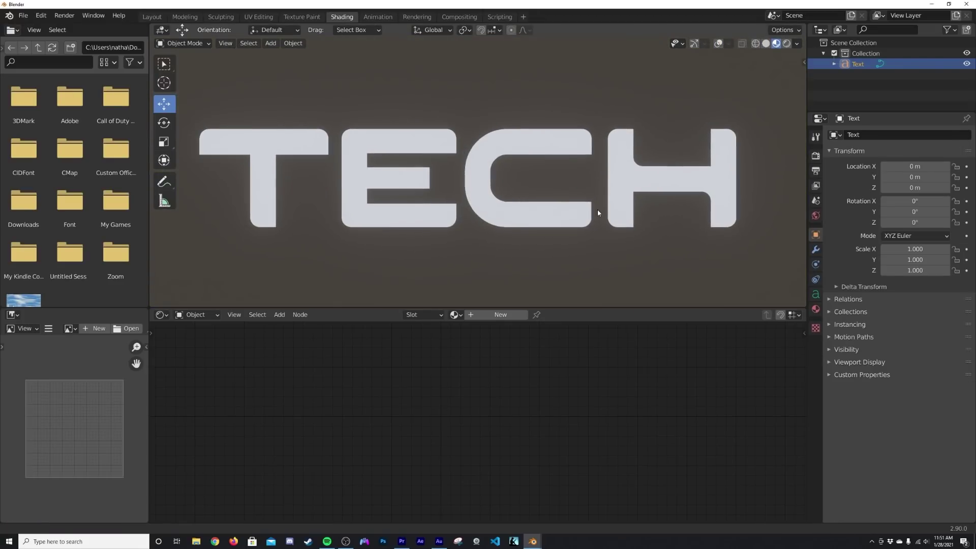
click(786, 43)
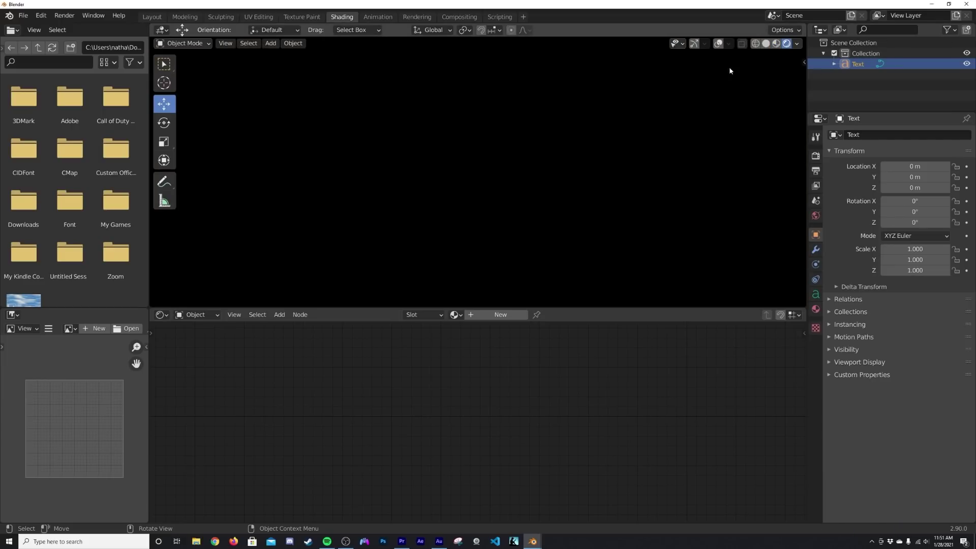
click(719, 43)
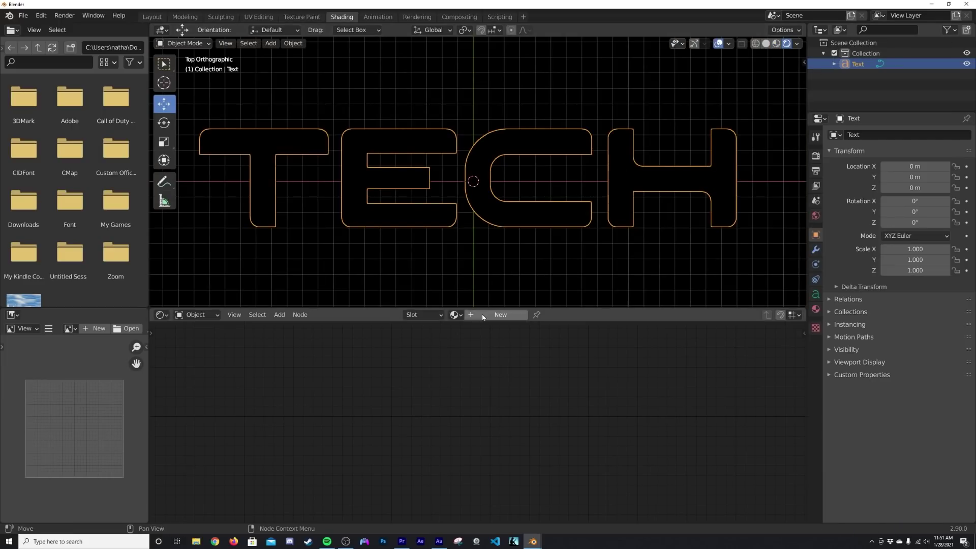
Step: Create a new material for the text and enlarge the node editor area
click(495, 315)
mouse_move(151, 309)
mouse_down()
mouse_move(76, 229)
mouse_move(152, 319)
mouse_move(152, 309)
mouse_up()
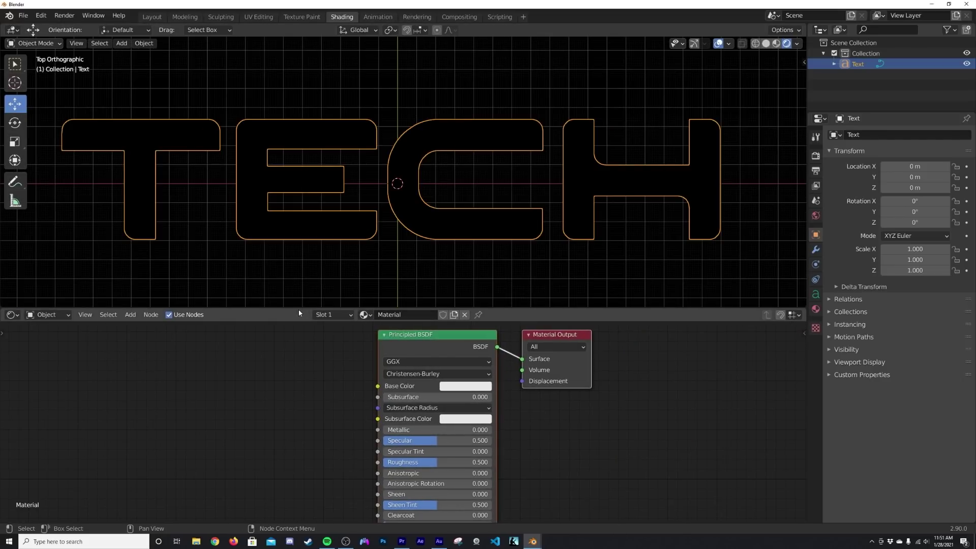
drag(295, 310, 298, 213)
scroll(493, 300, down, 1)
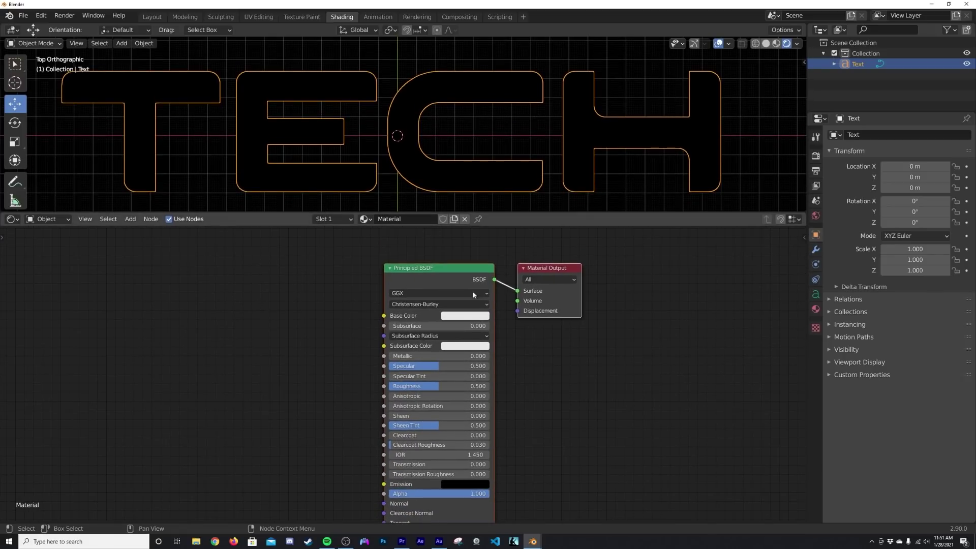
Step: Replace the Principled BSDF with a Mix Shader wired into the output's Surface
key(x)
key(shift+a)
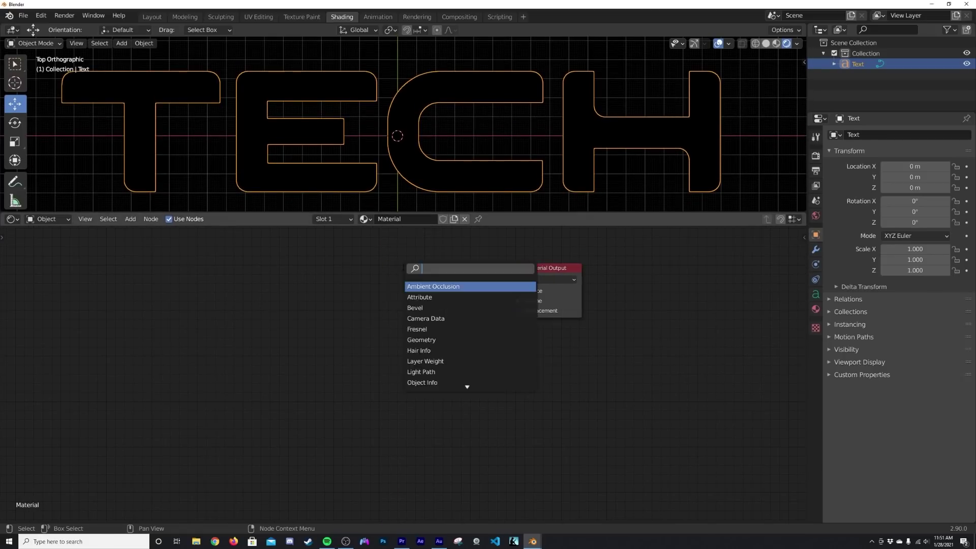
key(Return)
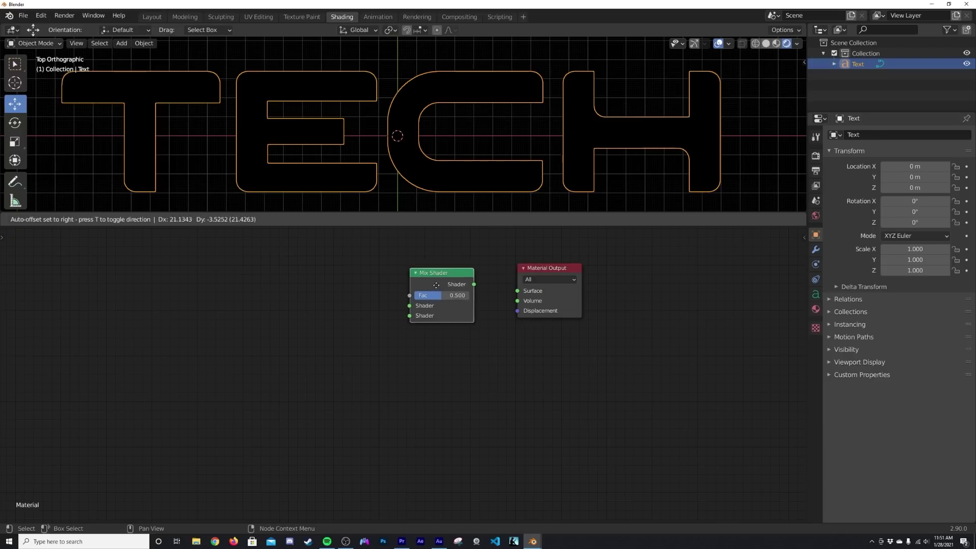
click(478, 282)
drag(476, 283, 517, 291)
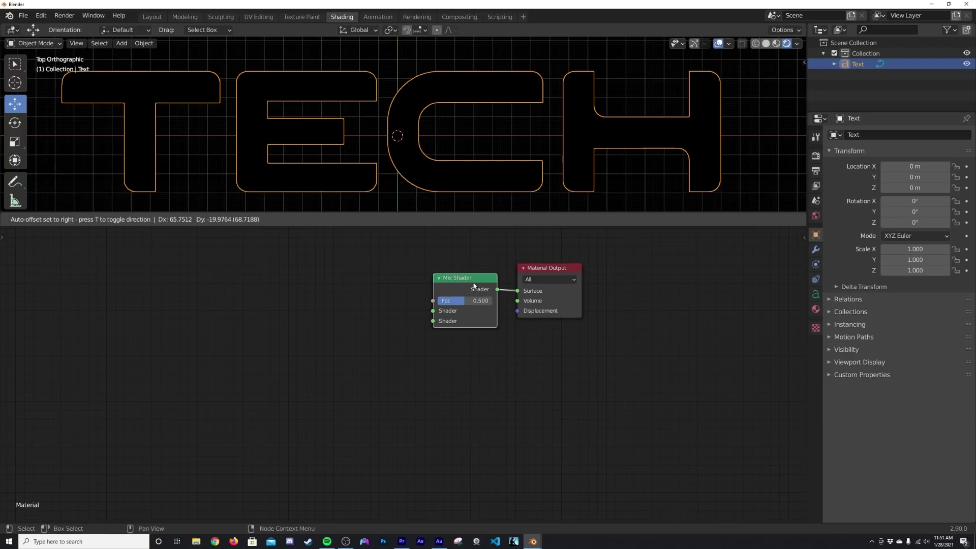
scroll(402, 292, up, 3)
middle_drag(401, 293, 303, 423)
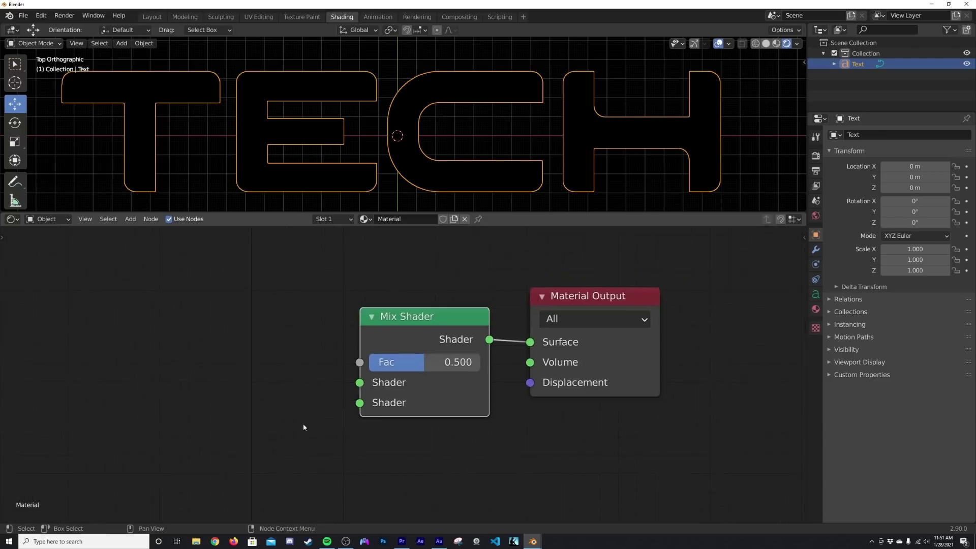
Step: Add Emission and Transparent BSDF nodes feeding the Mix Shader
click(320, 340)
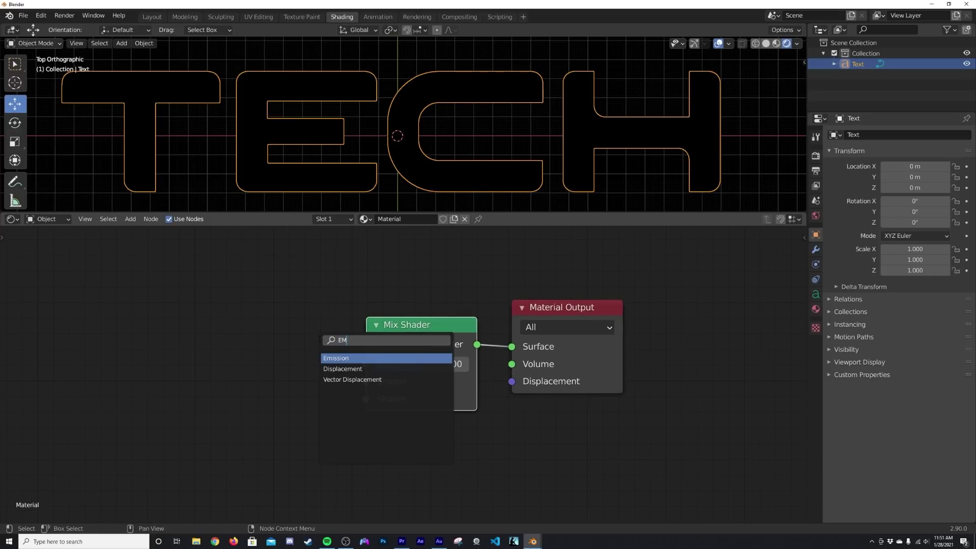
click(348, 359)
click(246, 338)
key(shift+a)
click(254, 285)
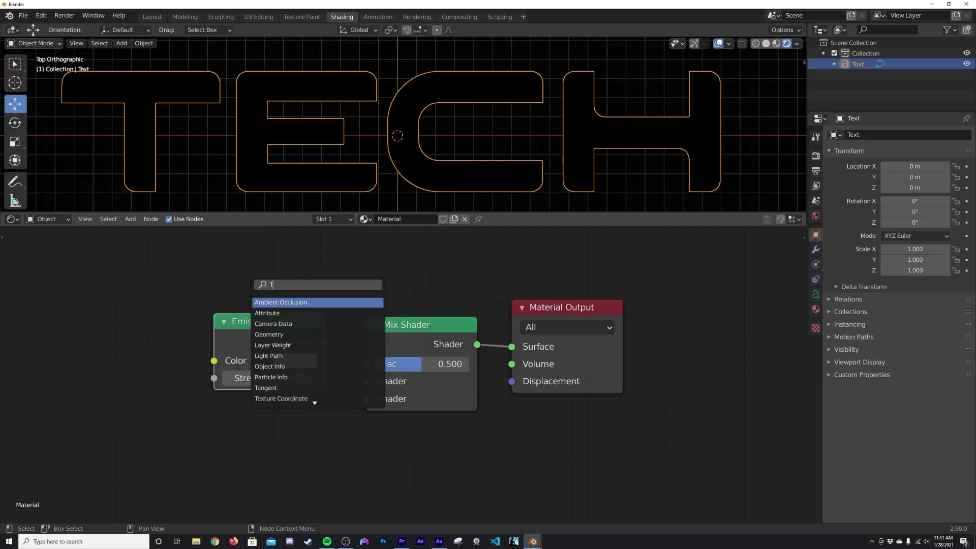
text(TRA)
click(279, 313)
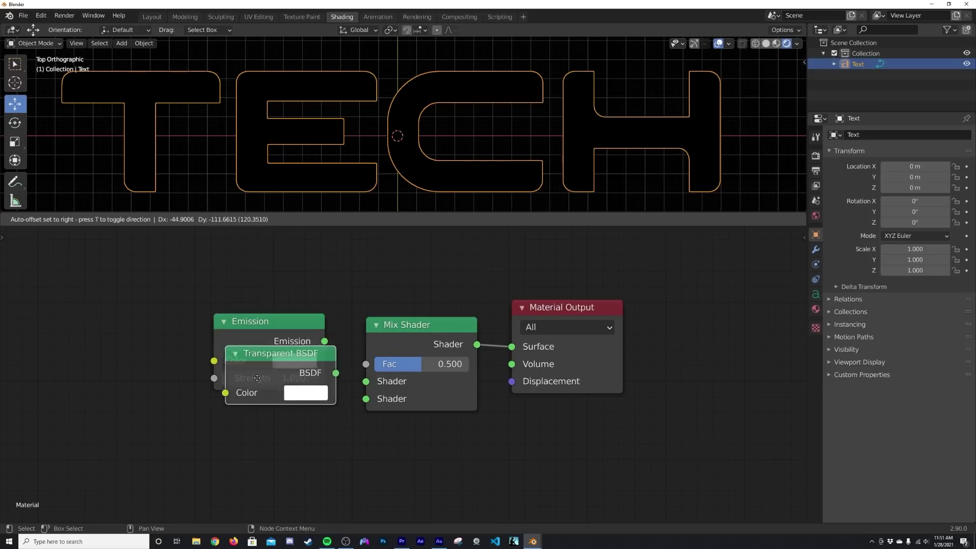
click(246, 408)
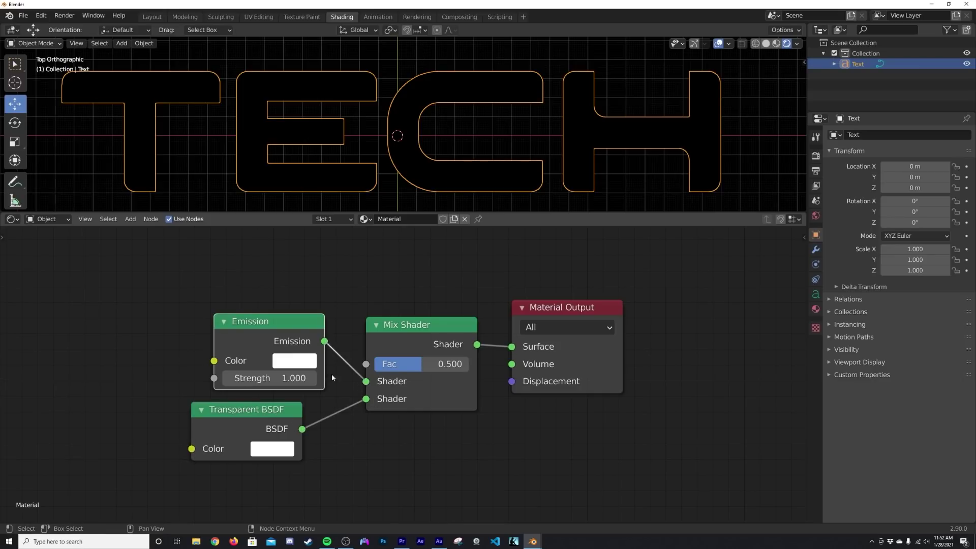
Step: Set the Emission colour to cyan with strength 15
click(294, 360)
click(361, 138)
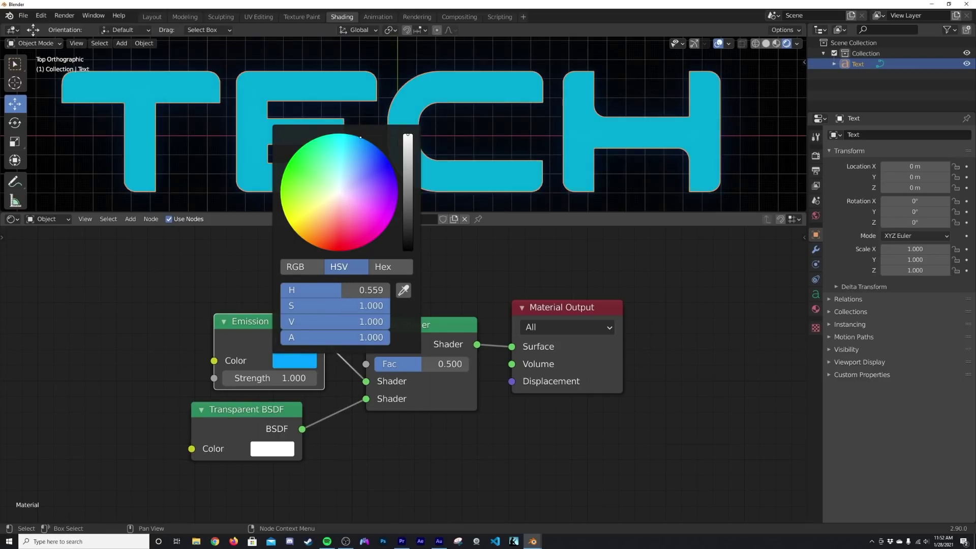
click(267, 378)
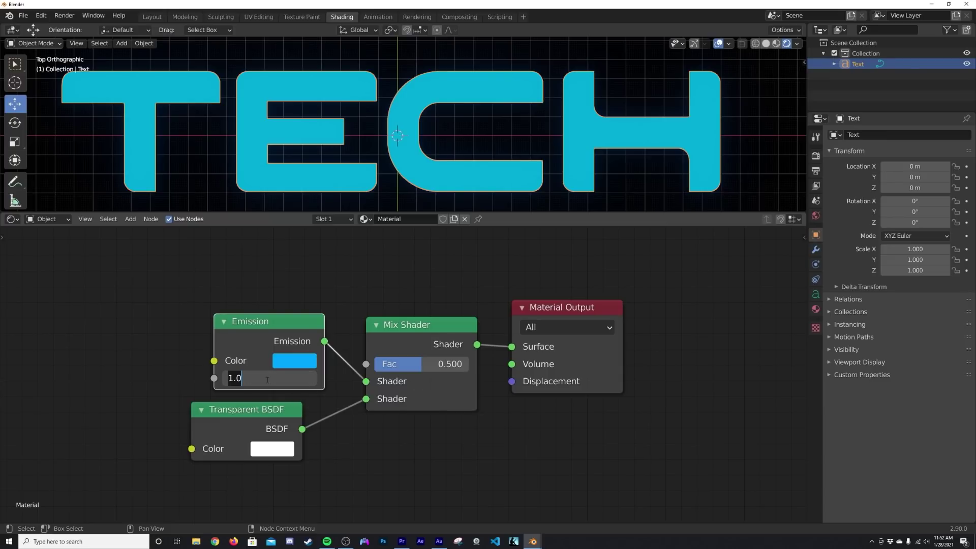
text(15)
key(Return)
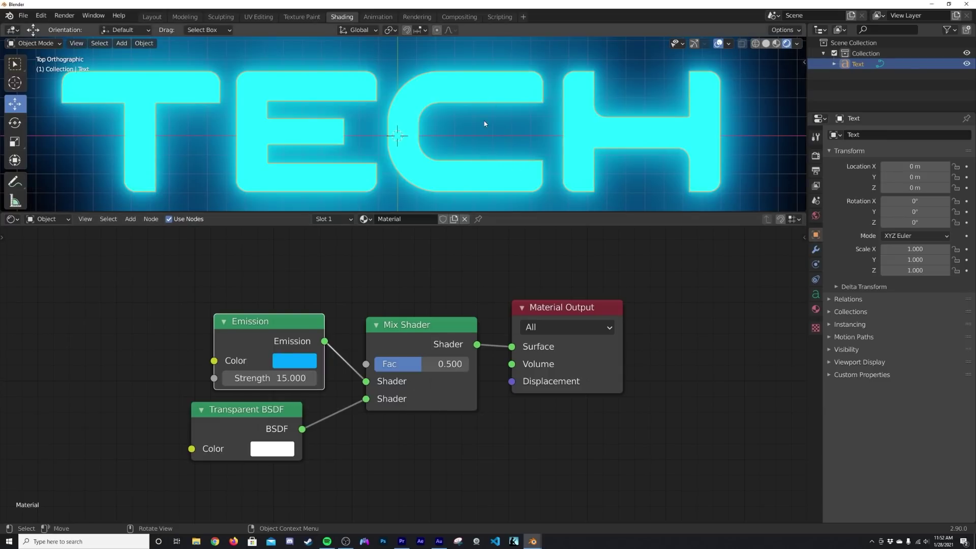
Step: Move the Mix Shader node up and left to make room for new nodes
middle_drag(402, 325, 427, 369)
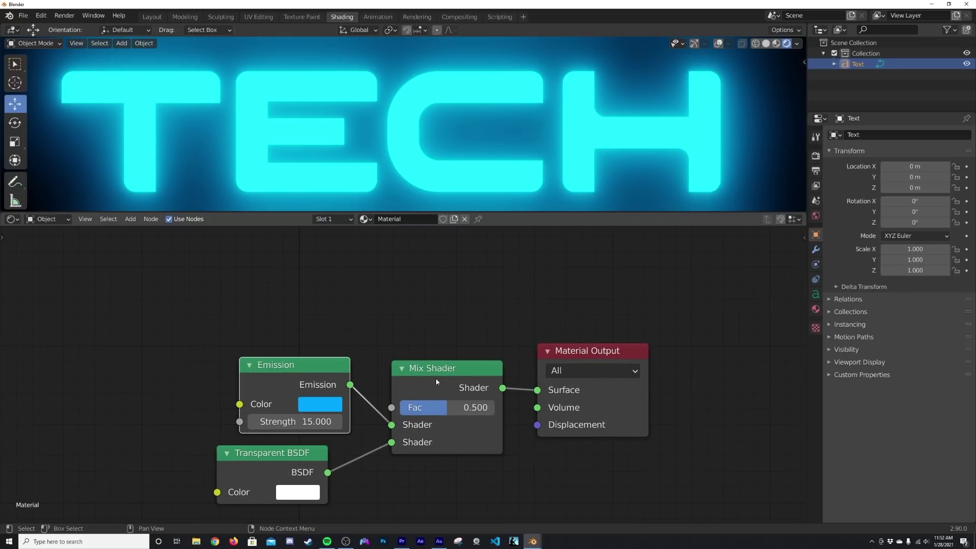
drag(434, 379, 303, 239)
middle_drag(254, 216, 341, 286)
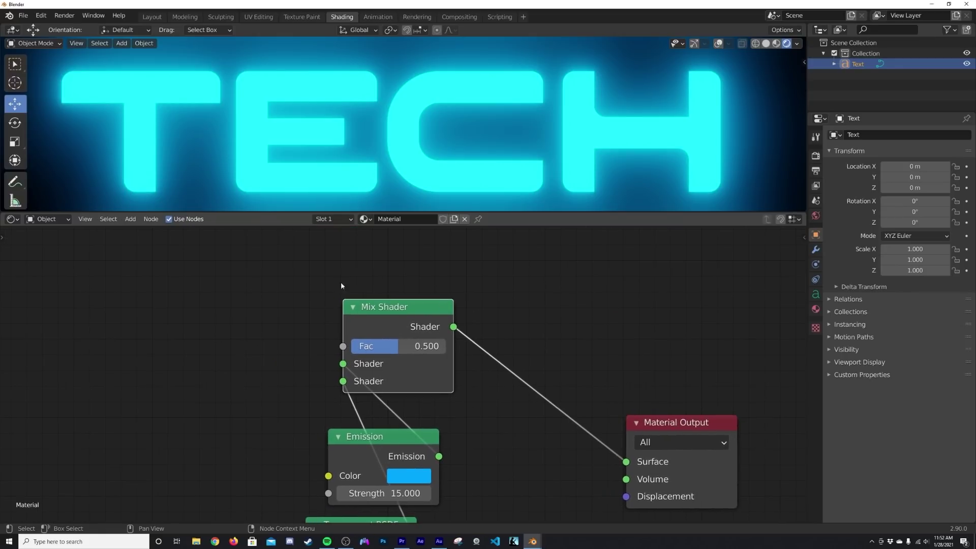
middle_drag(266, 314, 305, 284)
Step: Add a ColorRamp whose Color output drives the Mix Shader Fac
key(shift+a)
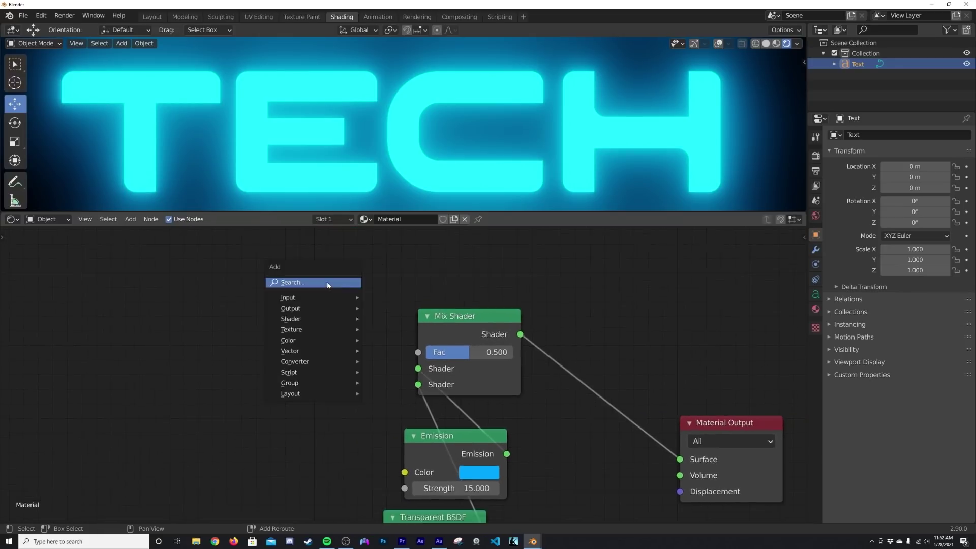
click(305, 279)
text(CP)
key(BackSpace)
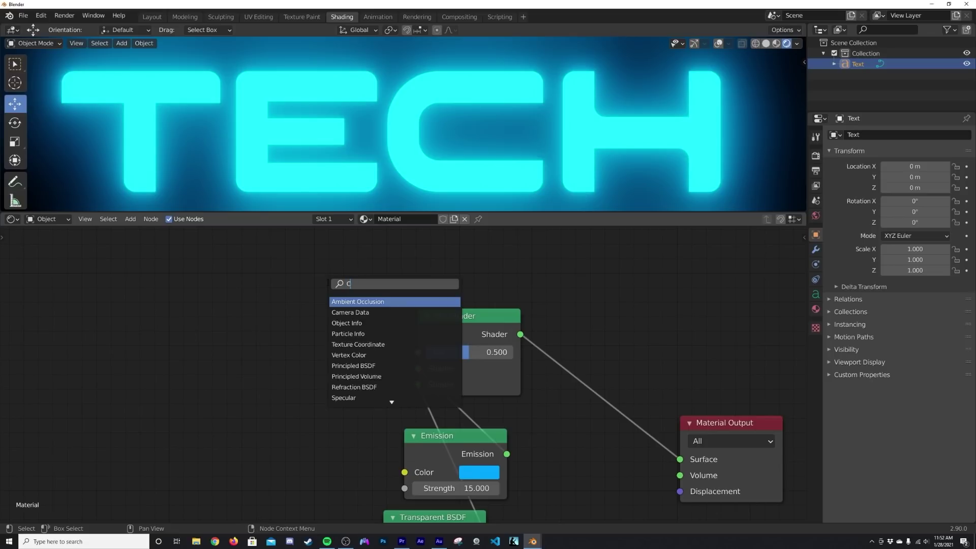
click(347, 312)
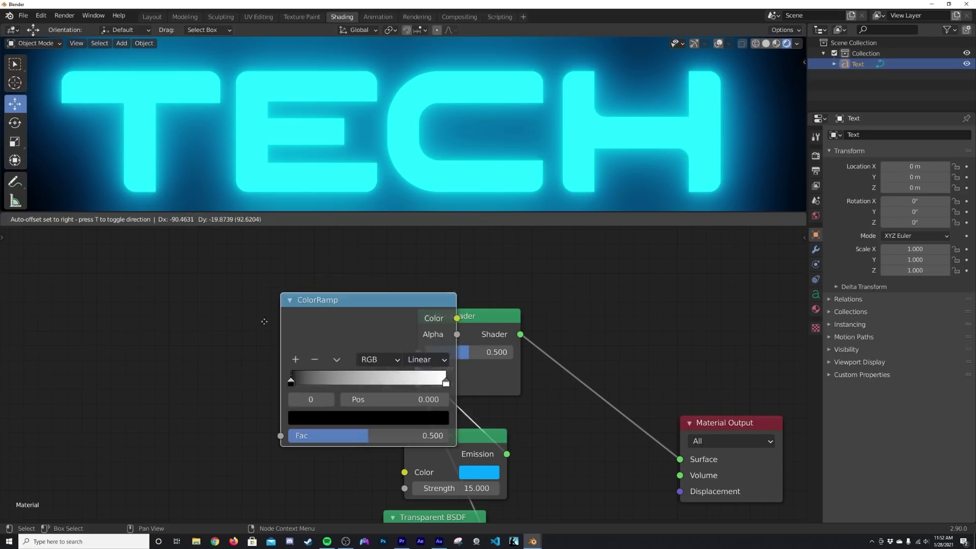
drag(419, 354, 418, 354)
ctrl+scroll(283, 312, left, 10)
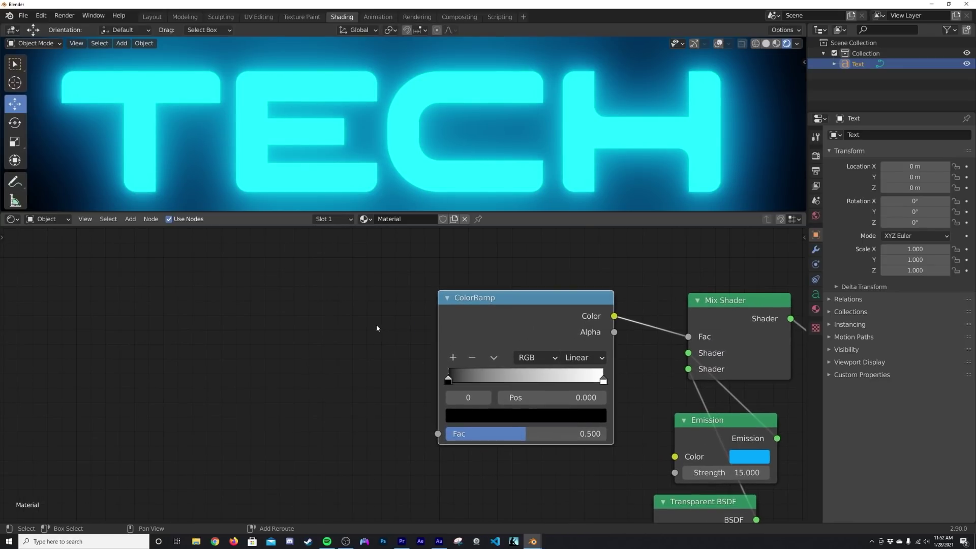
Step: Add a Wave Texture with its Color linked into the ColorRamp Fac
key(shift+a)
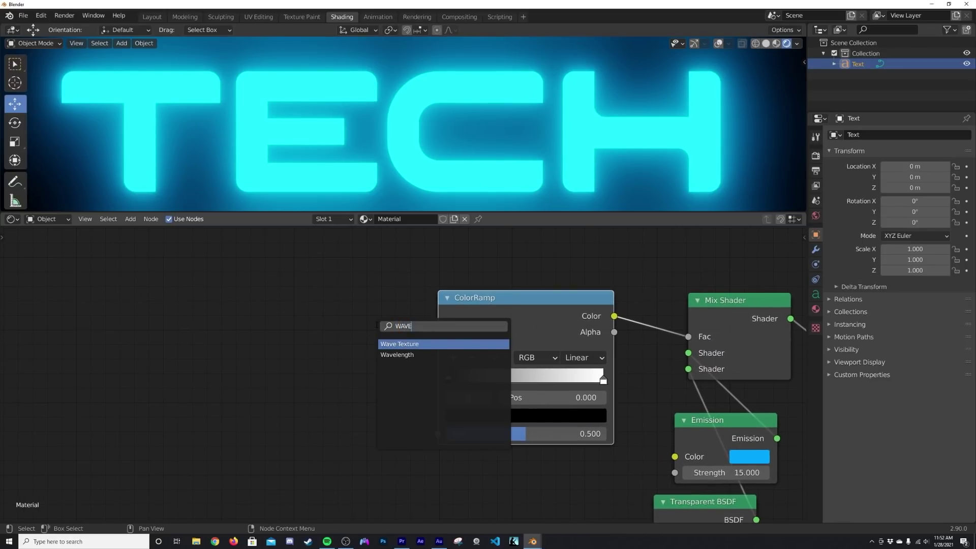
key(Return)
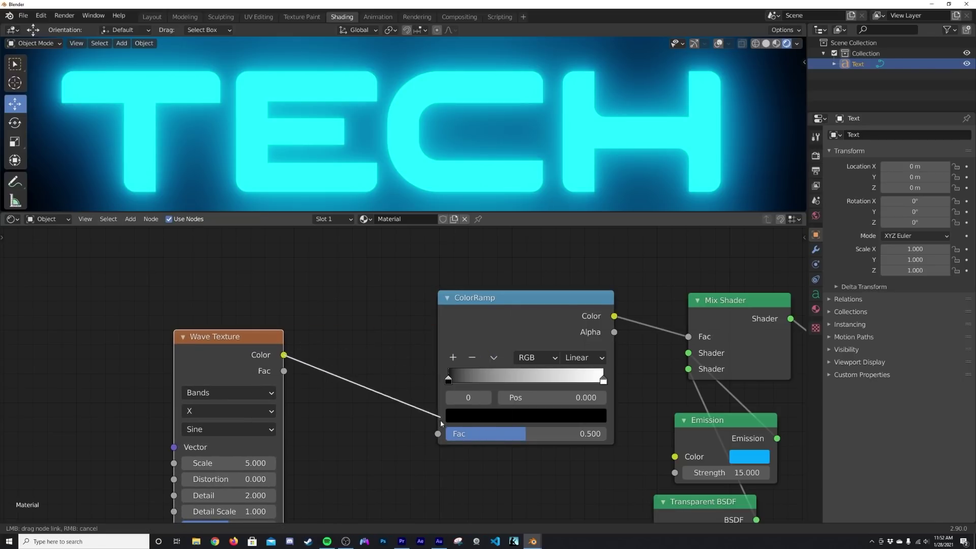
drag(440, 429, 438, 433)
middle_drag(440, 431, 559, 401)
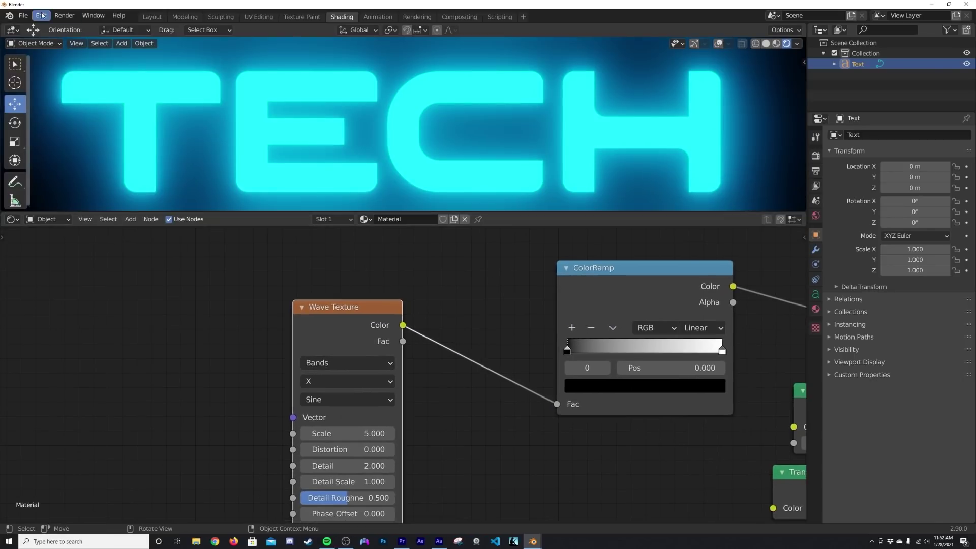
click(40, 16)
Step: Confirm the Node Wrangler add-on is enabled in Preferences
click(65, 166)
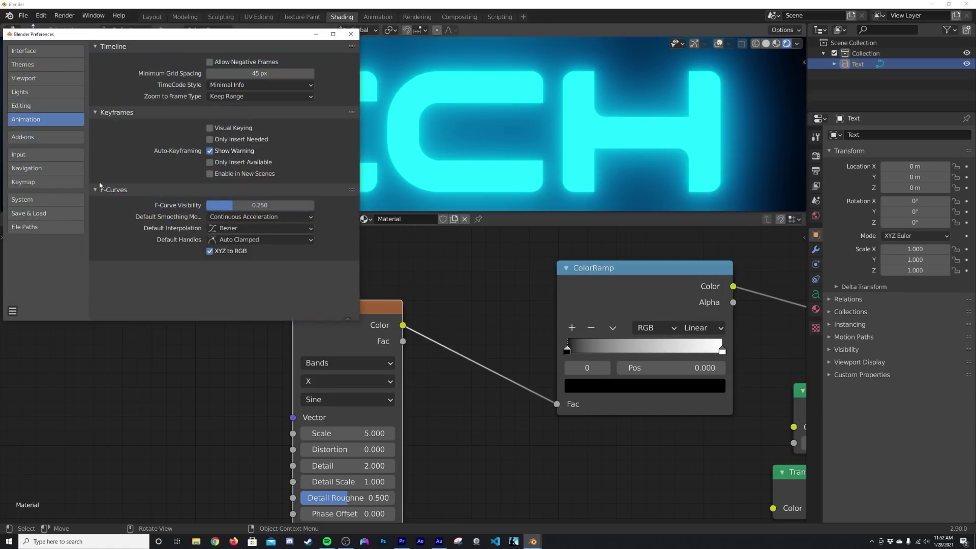
click(39, 138)
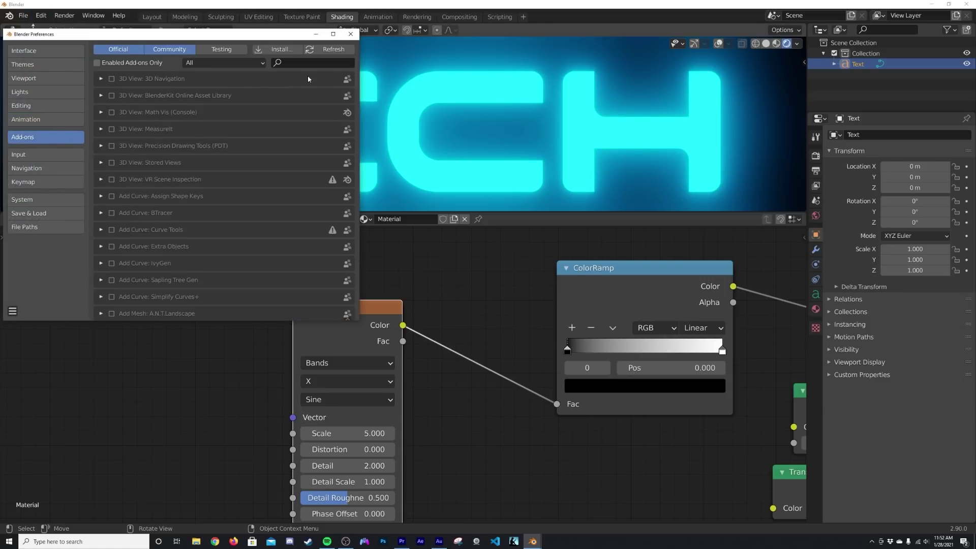
text(NODE)
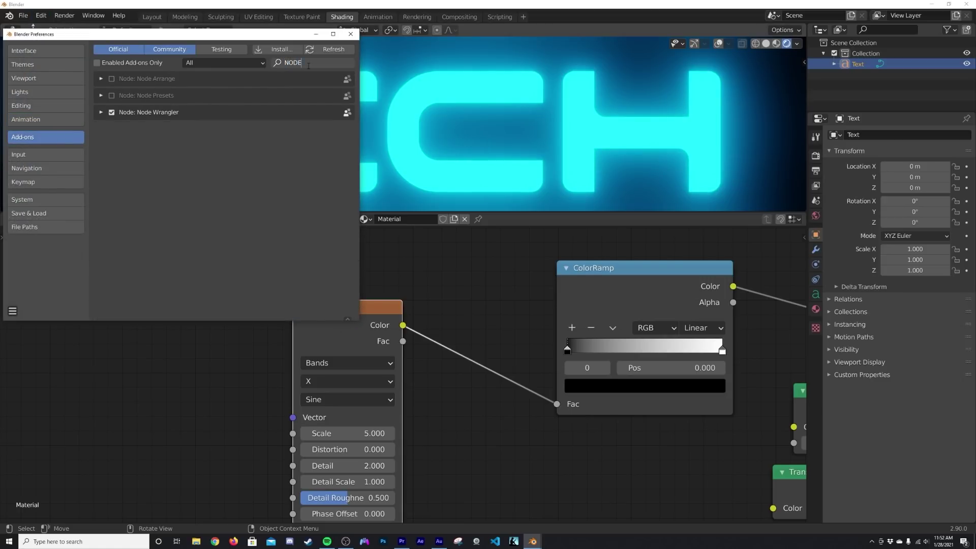
click(349, 38)
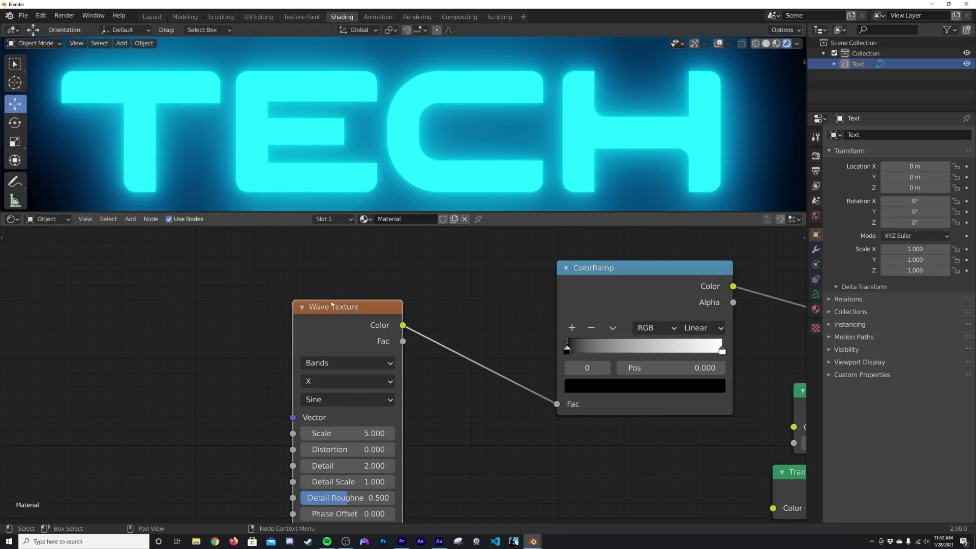
Step: Give the Wave Texture Object coordinates via a Mapping node and move the ColorRamp white stop to 0.109
scroll(389, 282, down, 2)
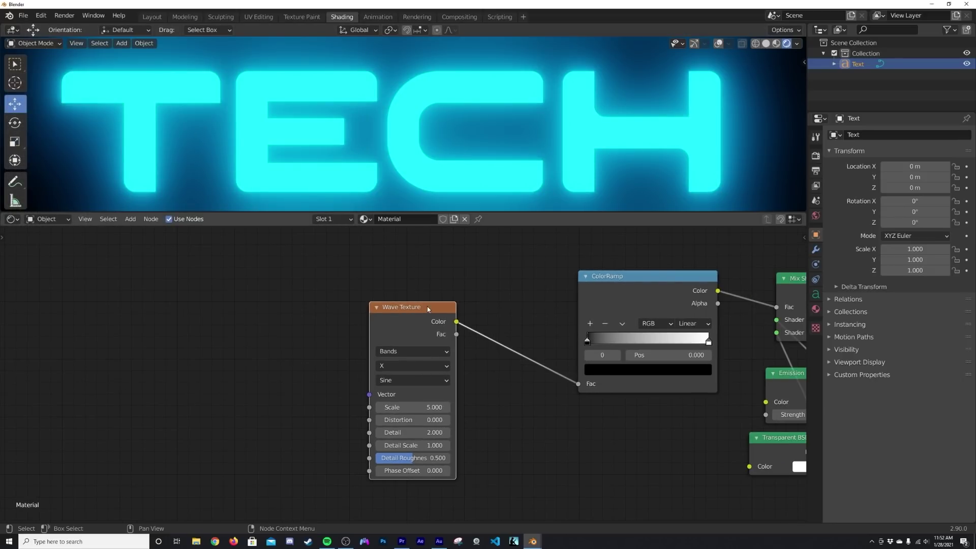
key(ctrl+t)
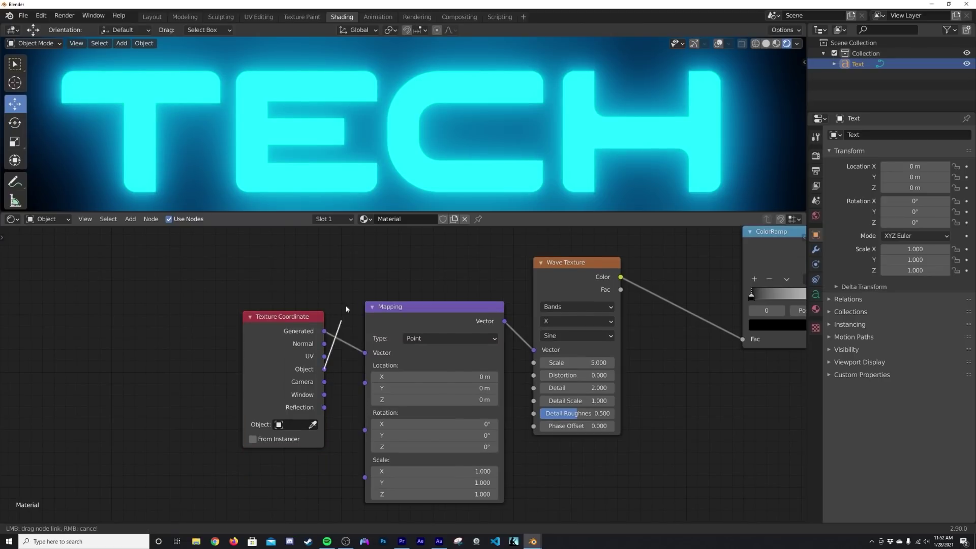
drag(370, 358, 370, 359)
middle_drag(782, 325, 395, 371)
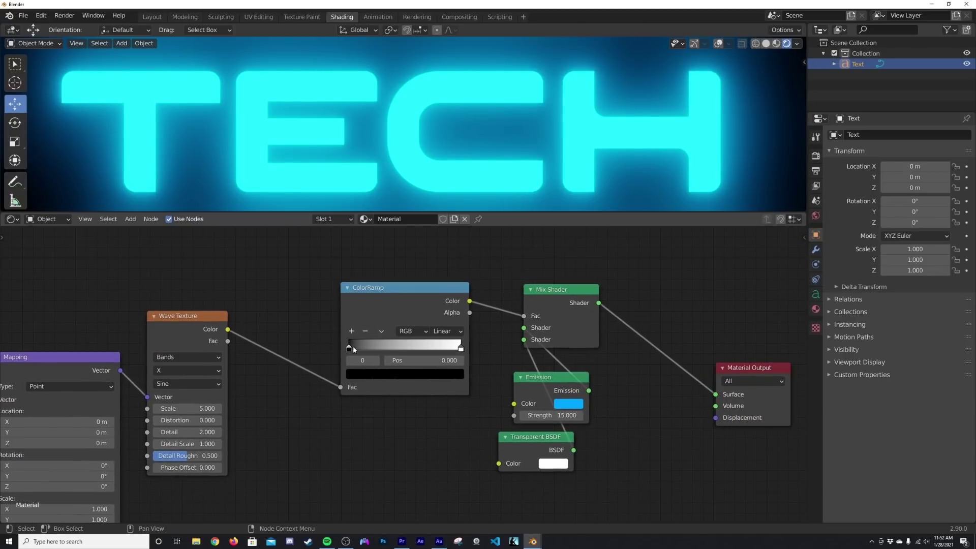
drag(461, 350, 360, 350)
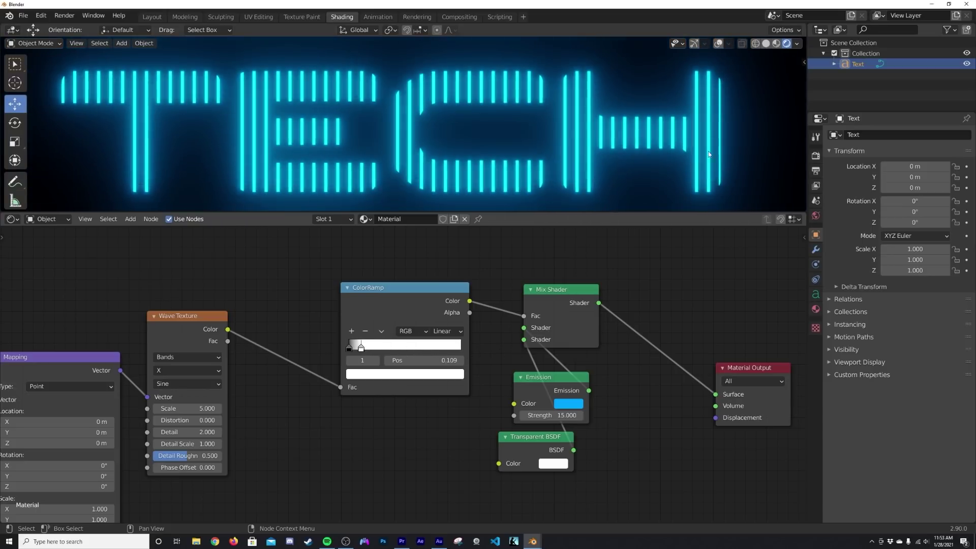
click(776, 42)
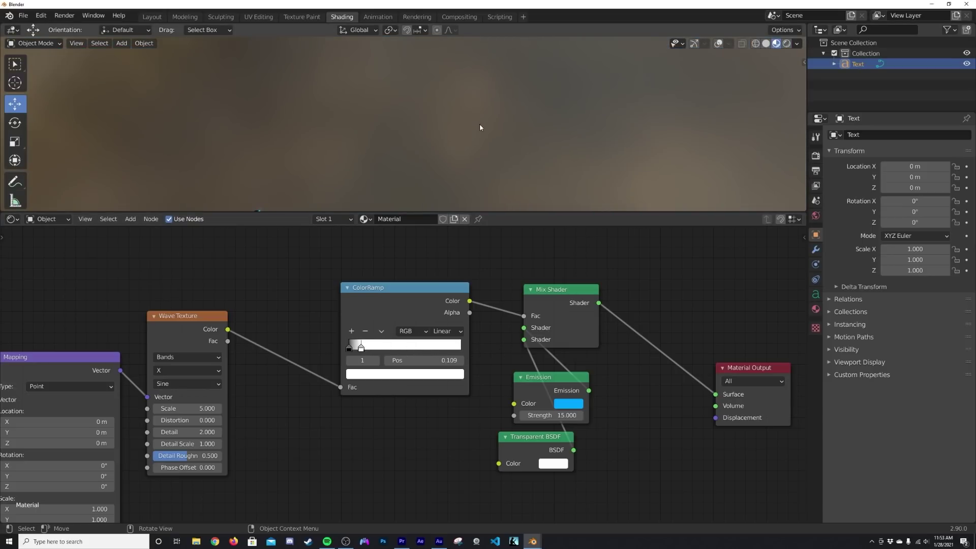
Step: Set the text material's Blend Mode to Alpha Blend
scroll(480, 123, up, 8)
middle_drag(451, 151, 471, 112)
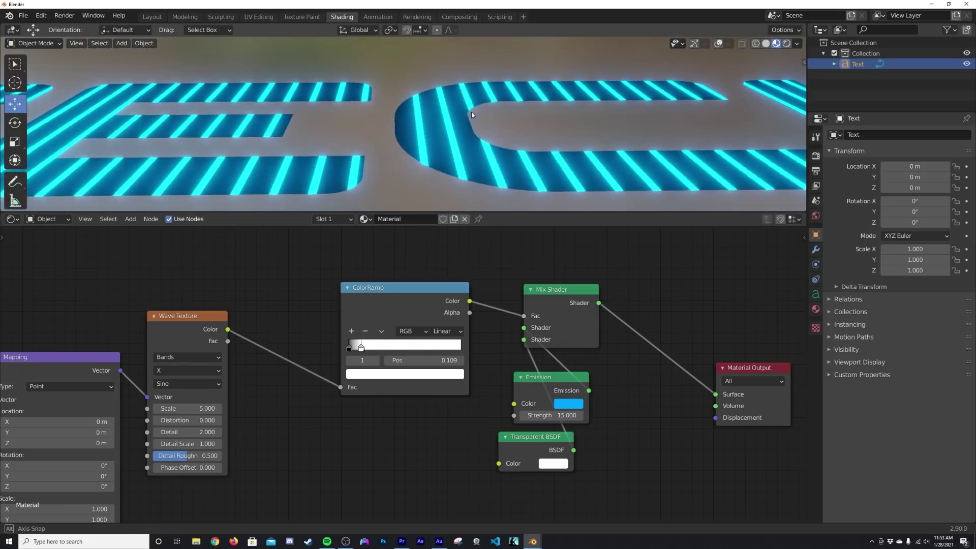
click(816, 294)
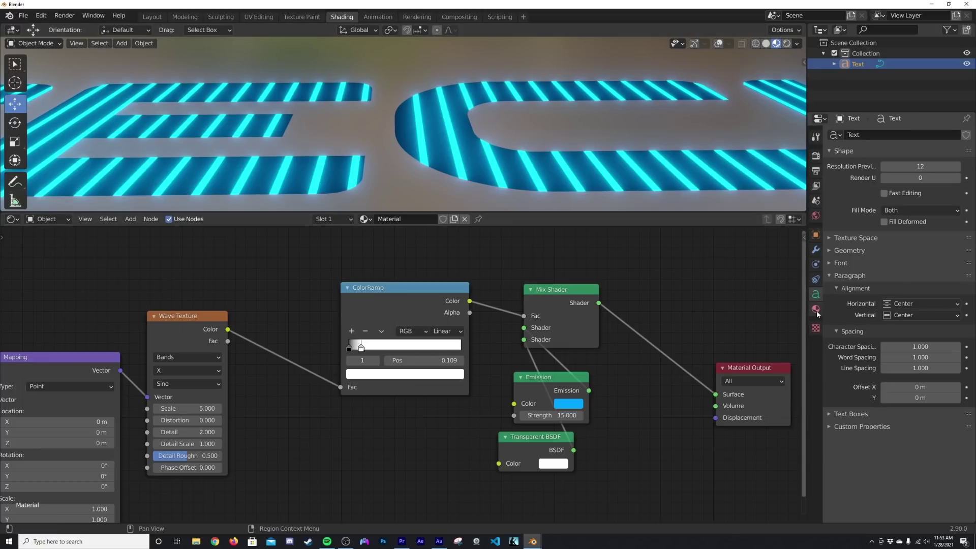
click(816, 309)
click(921, 348)
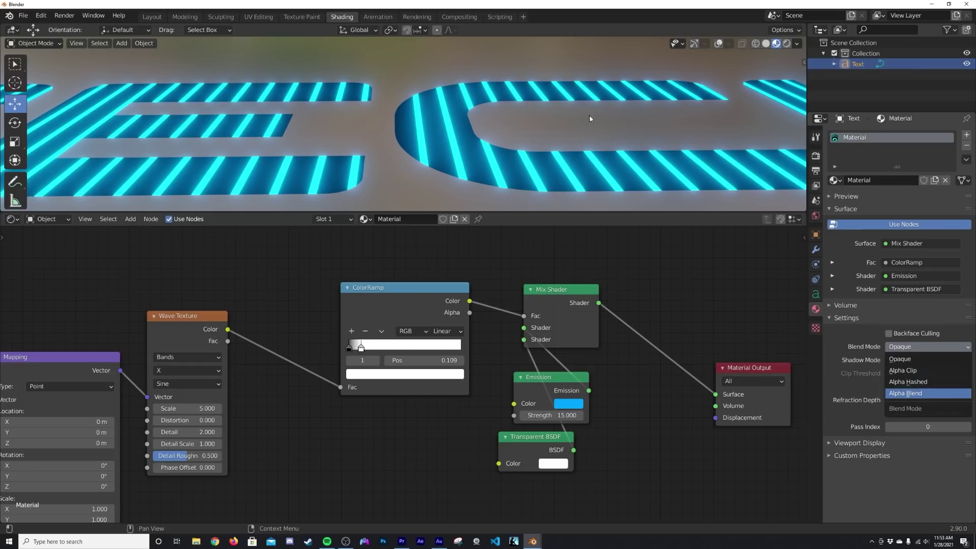
Step: View the TECH text from the front in Rendered shading
middle_drag(589, 118, 496, 126)
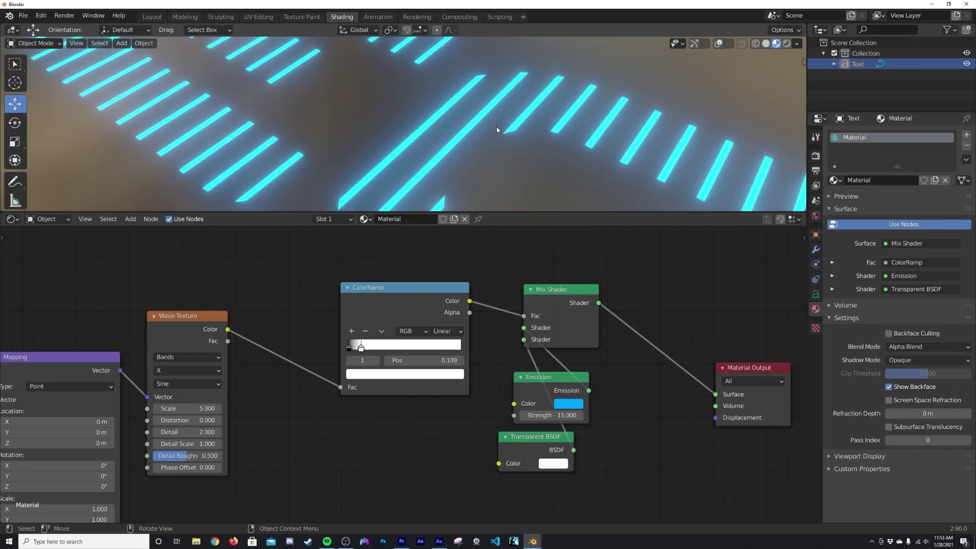
click(787, 43)
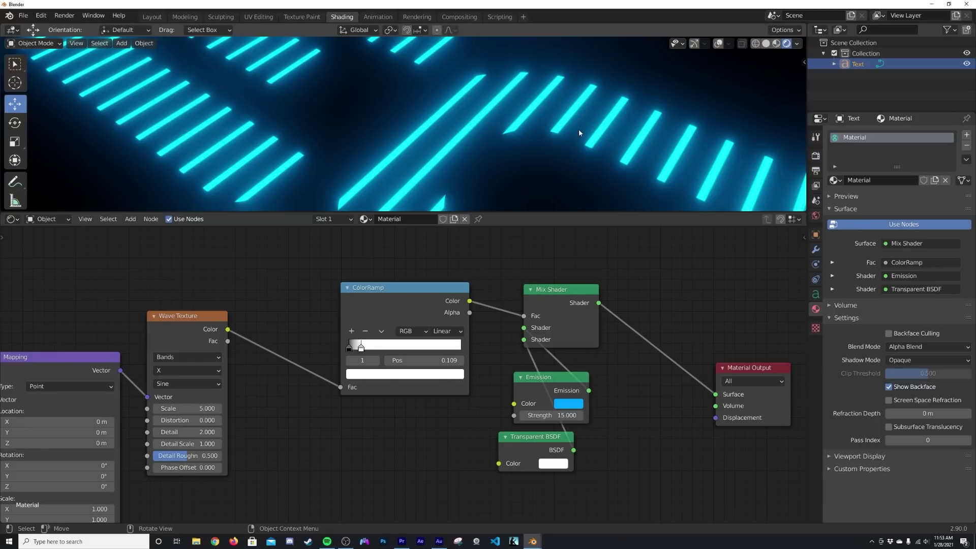
key(grave)
click(578, 90)
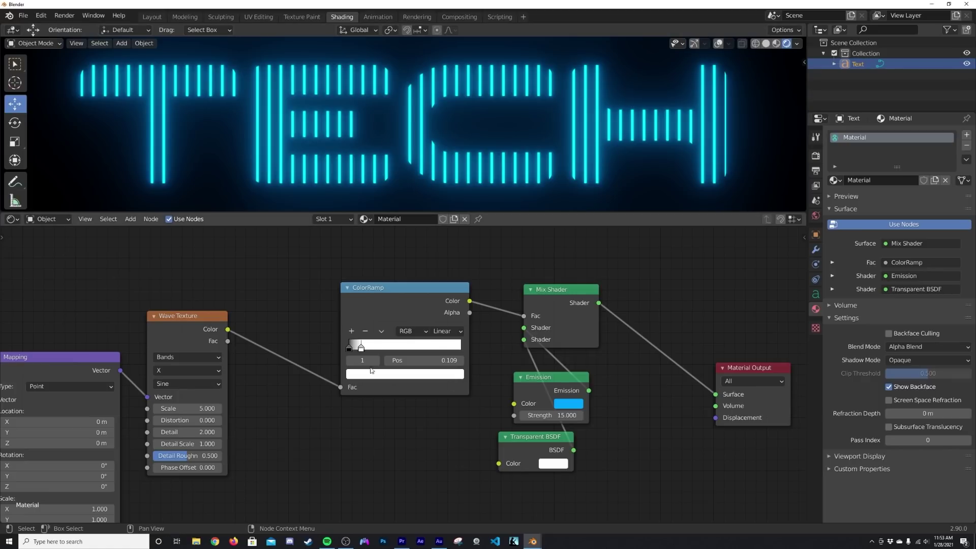
Step: Make the ColorRamp Constant with its white stop at 0.067, and Wave Texture scale 10.8
drag(361, 348, 449, 345)
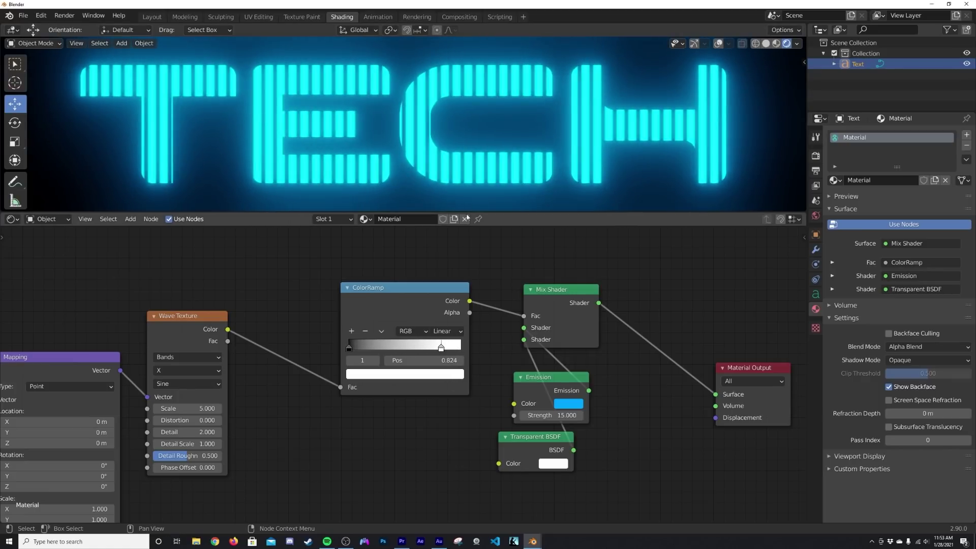
scroll(468, 143, up, 8)
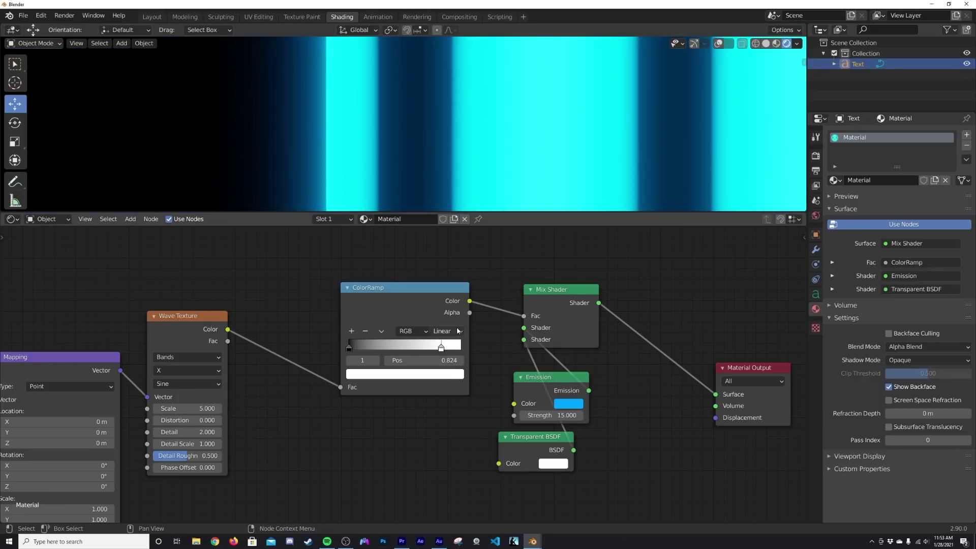
click(458, 331)
click(454, 388)
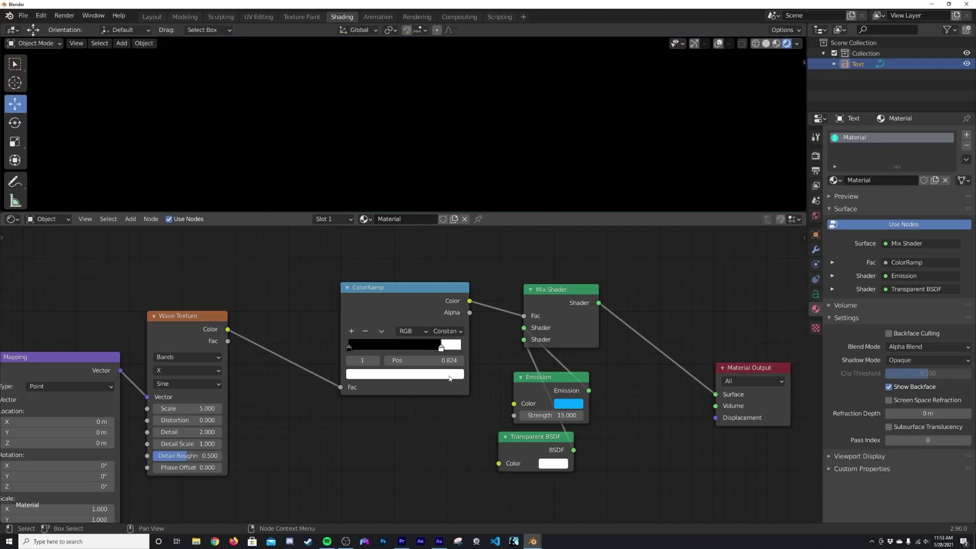
drag(461, 347, 424, 345)
scroll(517, 148, down, 8)
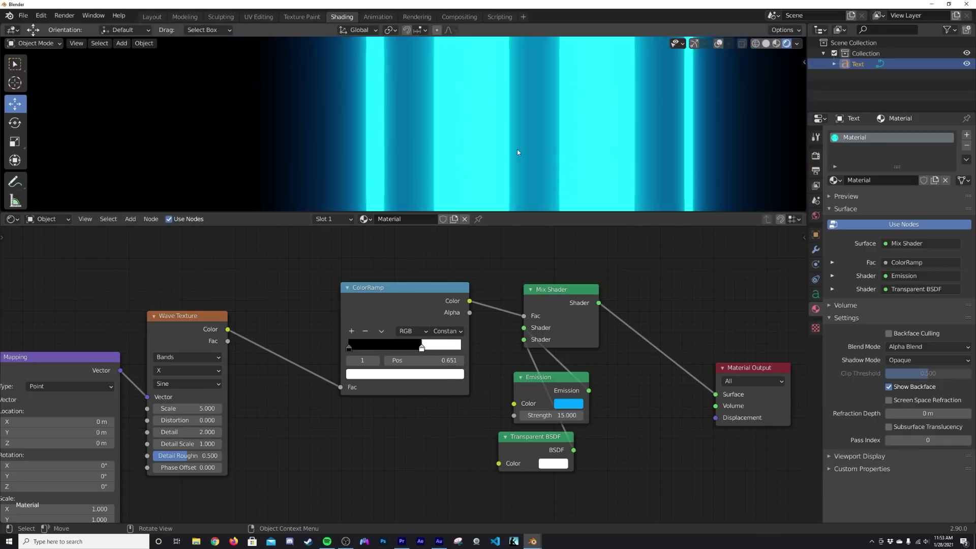
drag(422, 348, 354, 347)
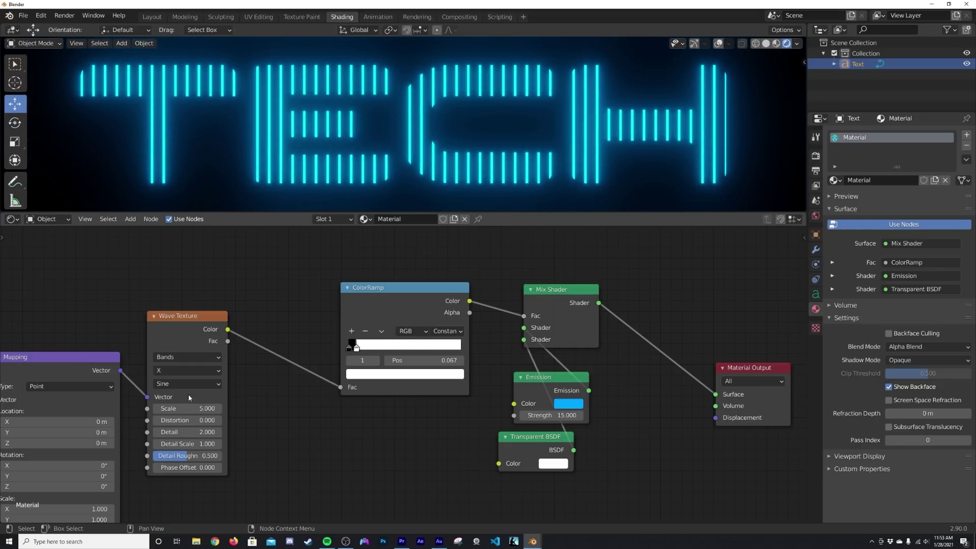
drag(188, 408, 206, 408)
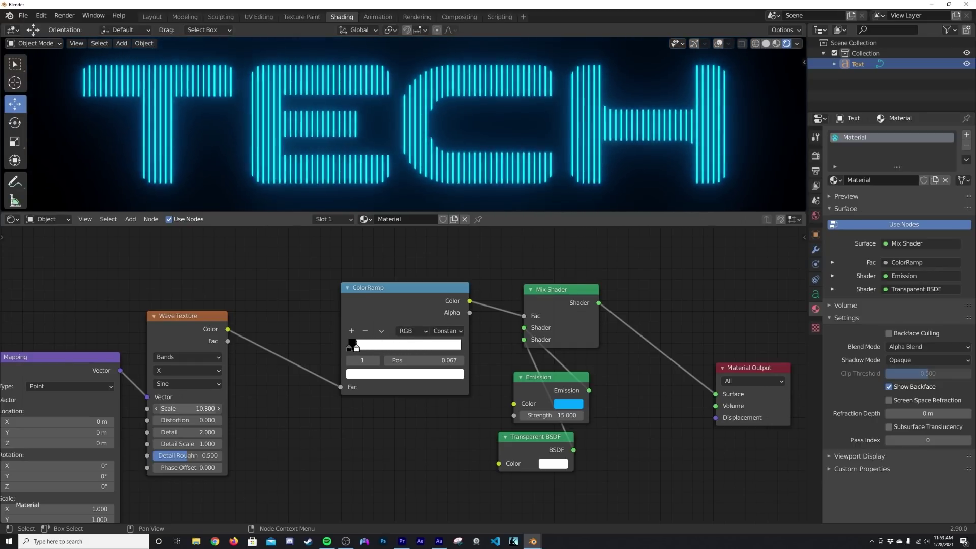
Step: Set the Mapping rotation to X 0°, Y 0°, Z 90° for horizontal stripes
middle_drag(294, 342, 509, 293)
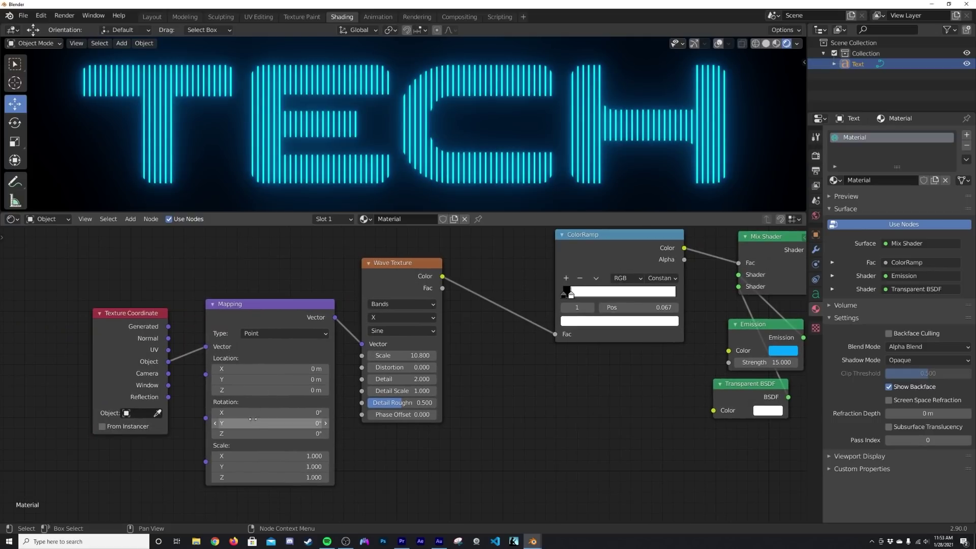
drag(257, 412, 284, 412)
click(277, 414)
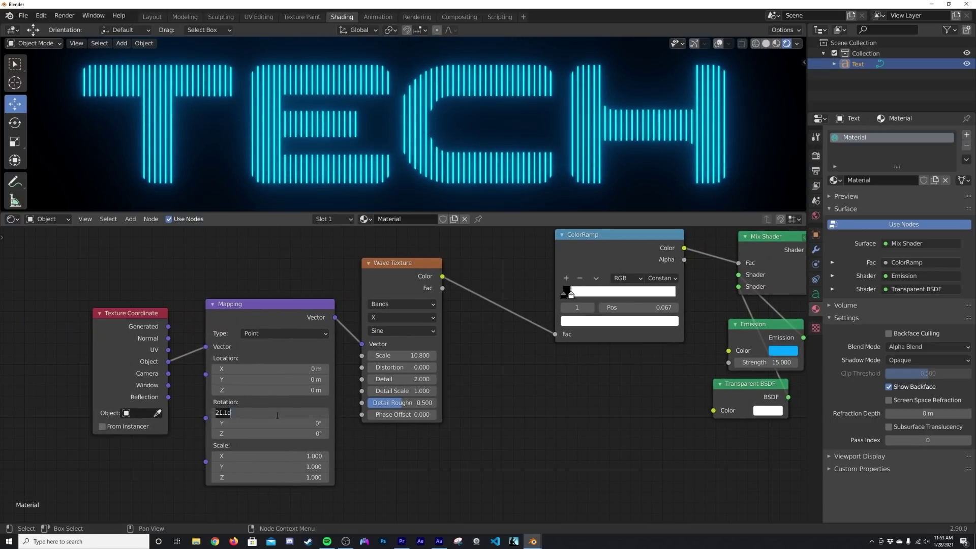
key(Return)
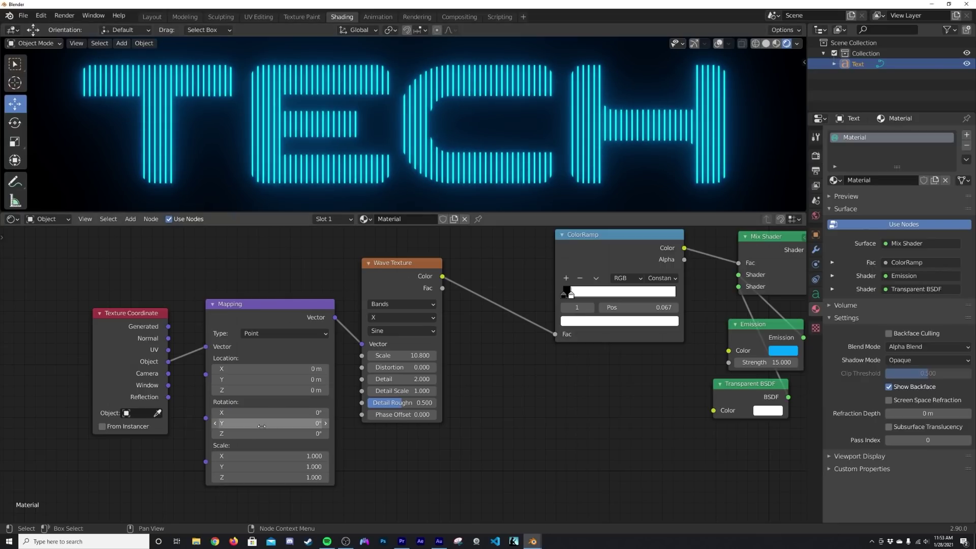
drag(259, 423, 289, 423)
key(ctrl+z)
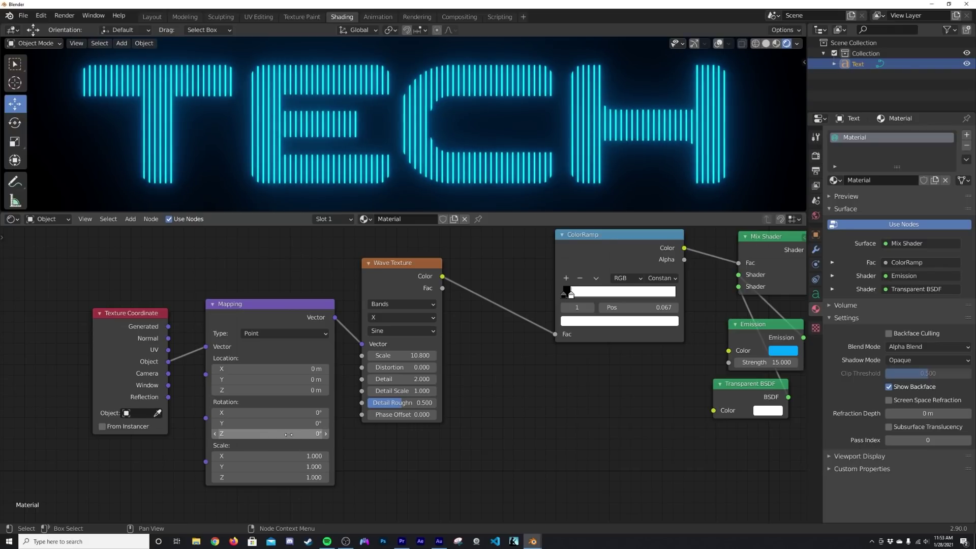
click(289, 434)
text(90)
key(Return)
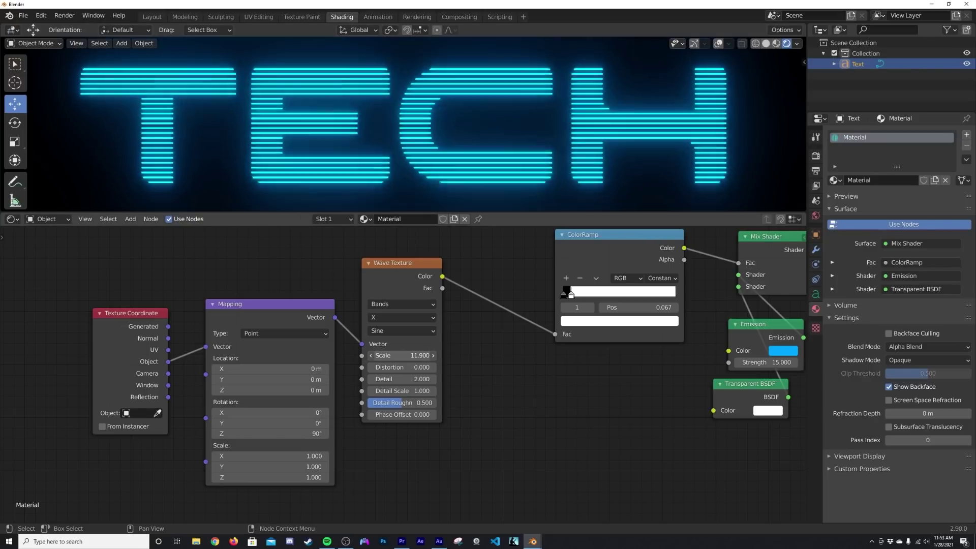
Step: Raise the Wave Texture Scale to 15.6 for denser stripes
drag(401, 356, 447, 355)
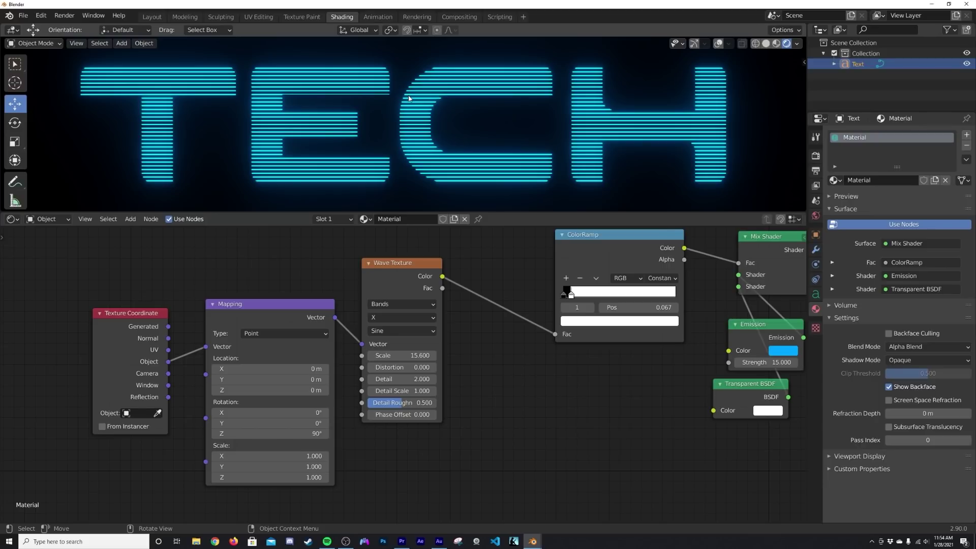
middle_drag(490, 312, 388, 315)
scroll(342, 285, up, 1)
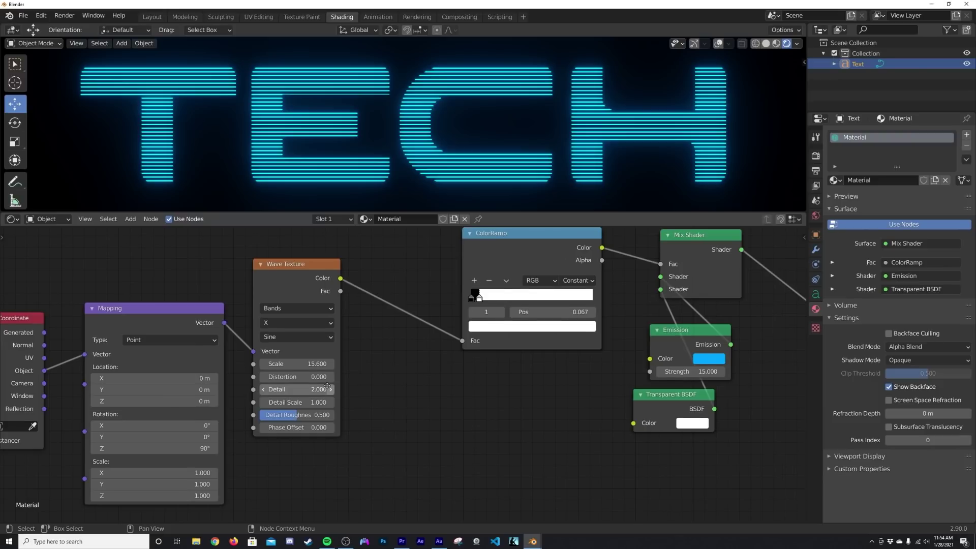
Step: Add a Voronoi Texture below the Wave Texture, fed by the Mapping vector
middle_drag(300, 389, 286, 367)
drag(280, 254, 336, 256)
key(shift+a)
click(401, 282)
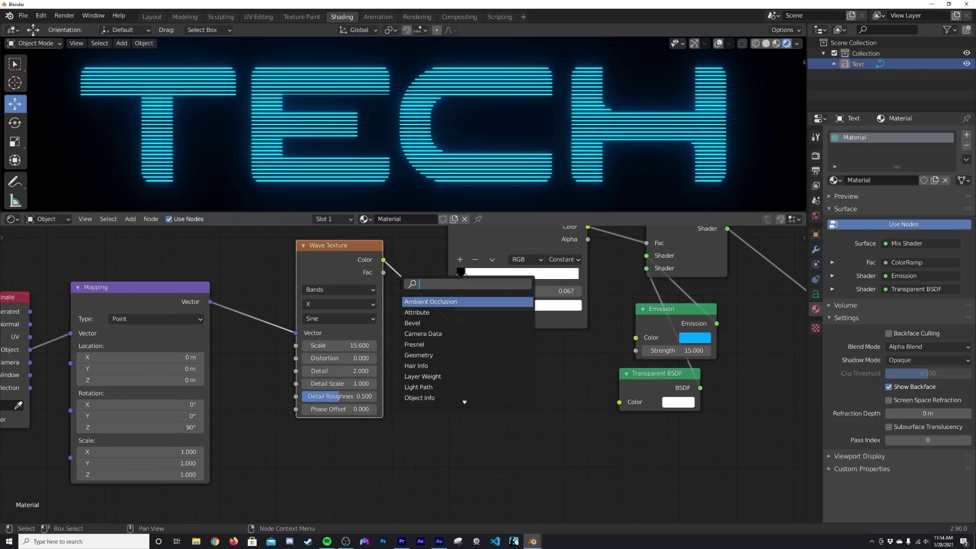
text(VOR)
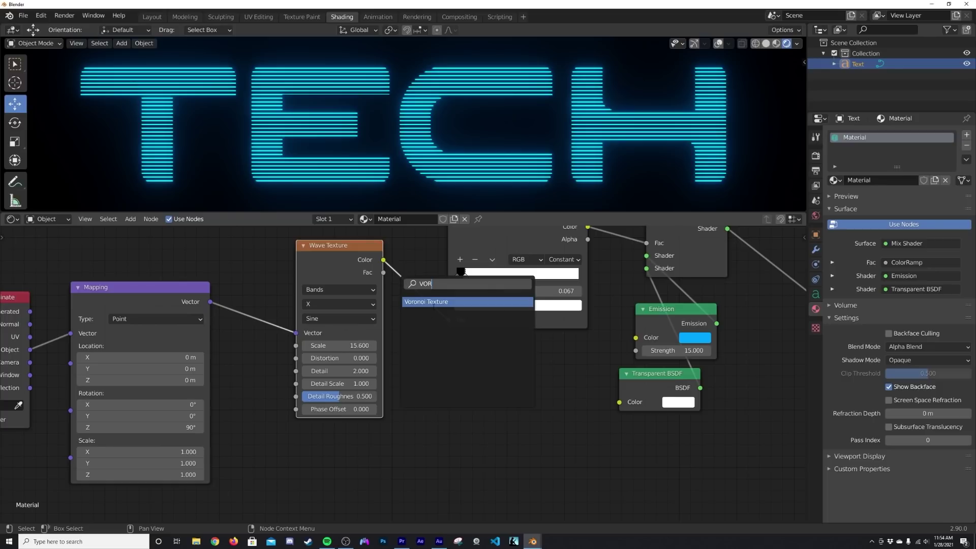
key(Return)
click(346, 447)
middle_drag(203, 331, 258, 284)
drag(242, 237, 355, 446)
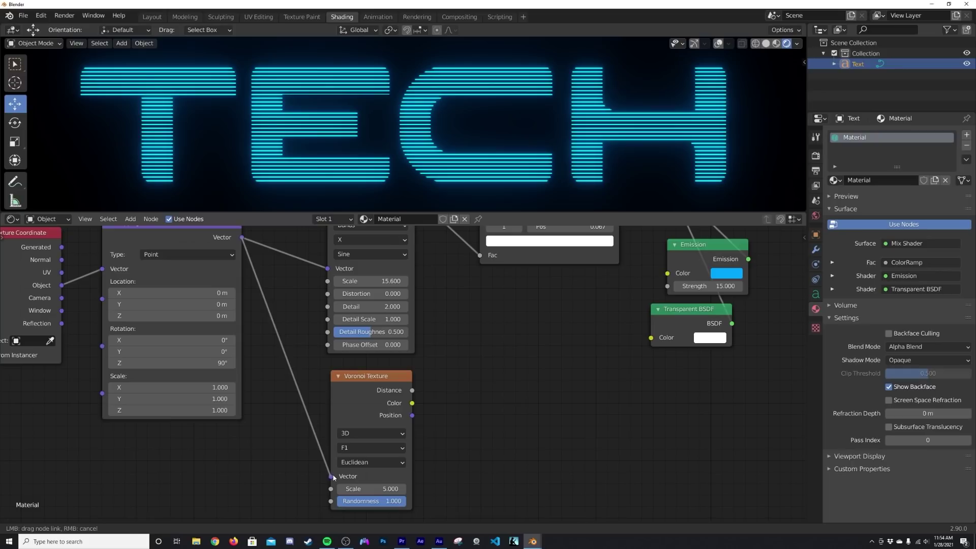
Step: Set the Voronoi Texture to 4D with the Chebychev distance metric
click(374, 433)
click(364, 482)
scroll(328, 403, down, 1)
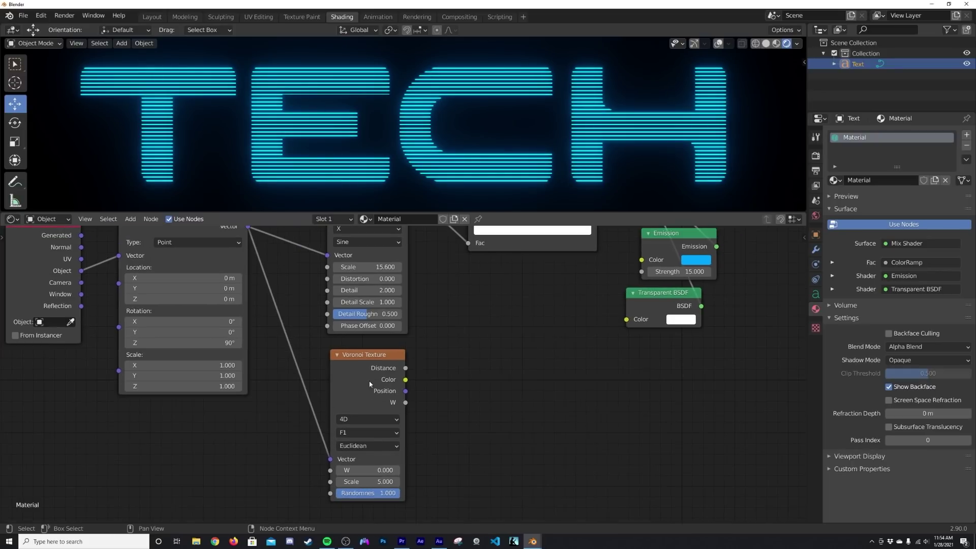
click(368, 447)
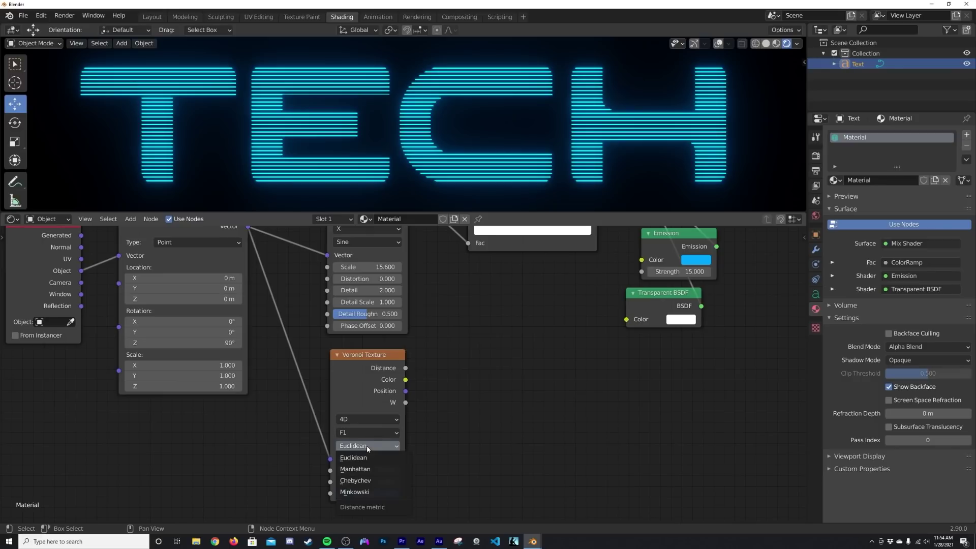
click(368, 481)
Step: Shift the four left-hand texture nodes further left to free space
middle_drag(416, 355, 376, 403)
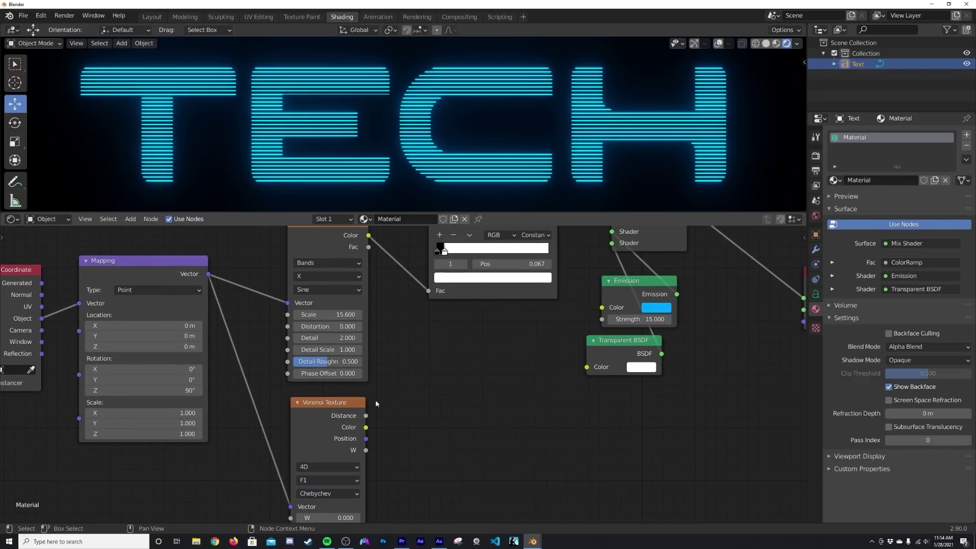
middle_drag(393, 326, 396, 385)
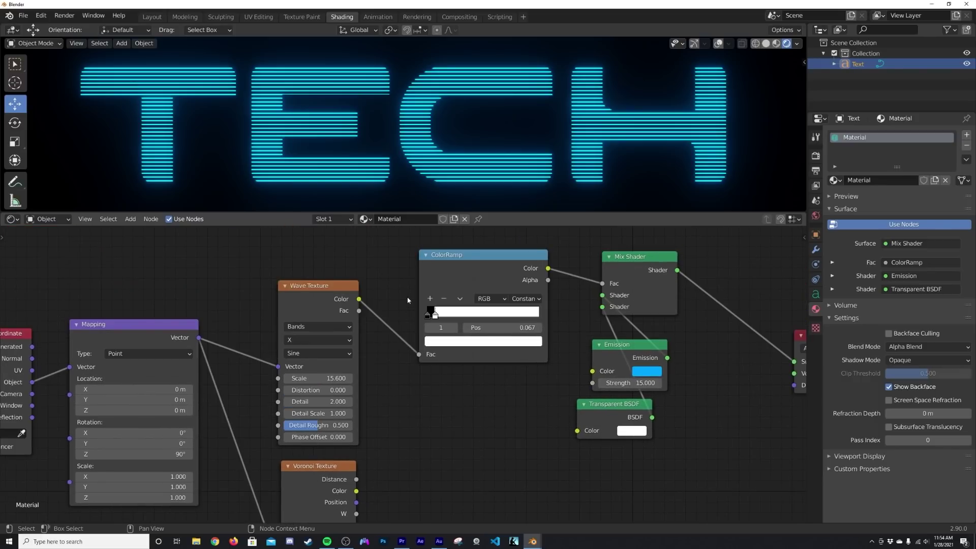
scroll(541, 323, down, 4)
drag(103, 303, 368, 485)
key(g)
click(353, 473)
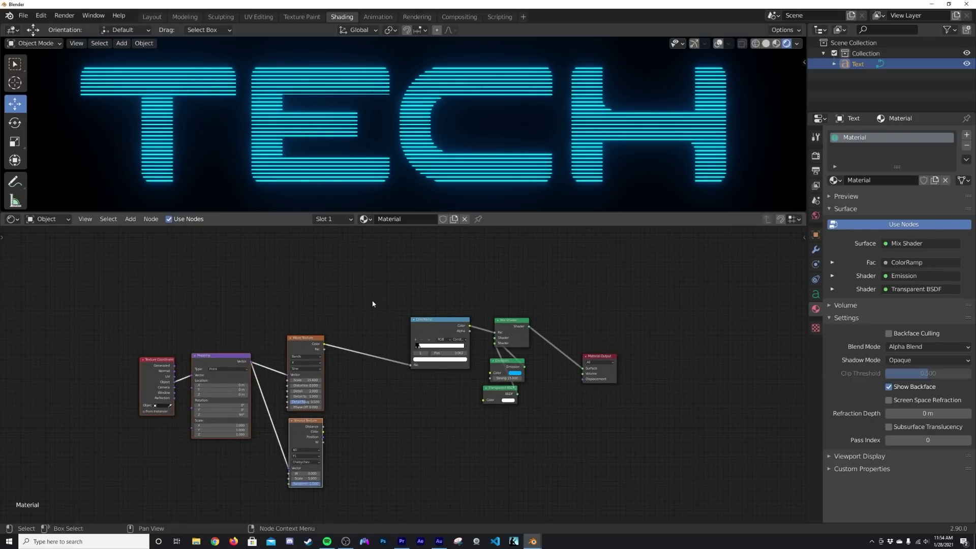
scroll(368, 323, up, 2)
Step: Insert a MixRGB node into the Wave Texture–ColorRamp link
key(shift+a)
click(368, 301)
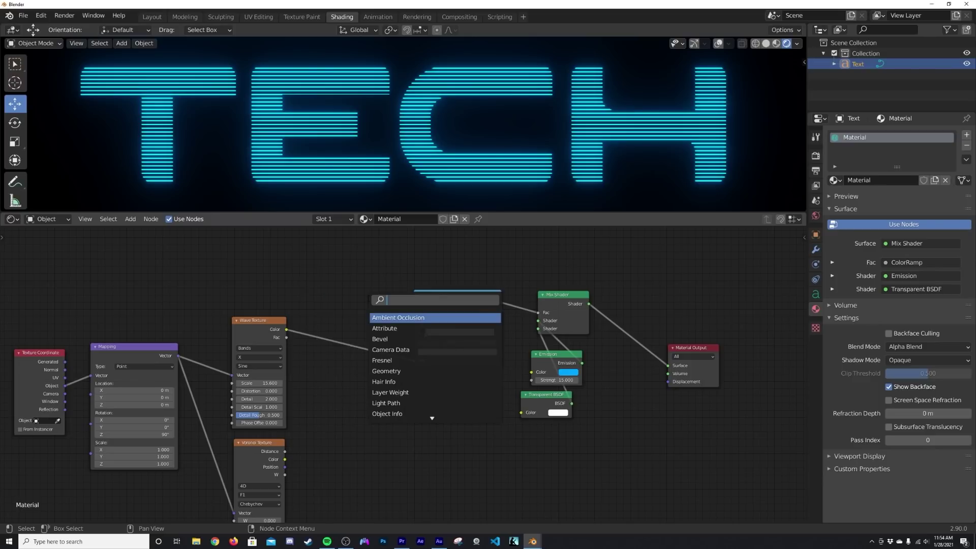
text(MIX)
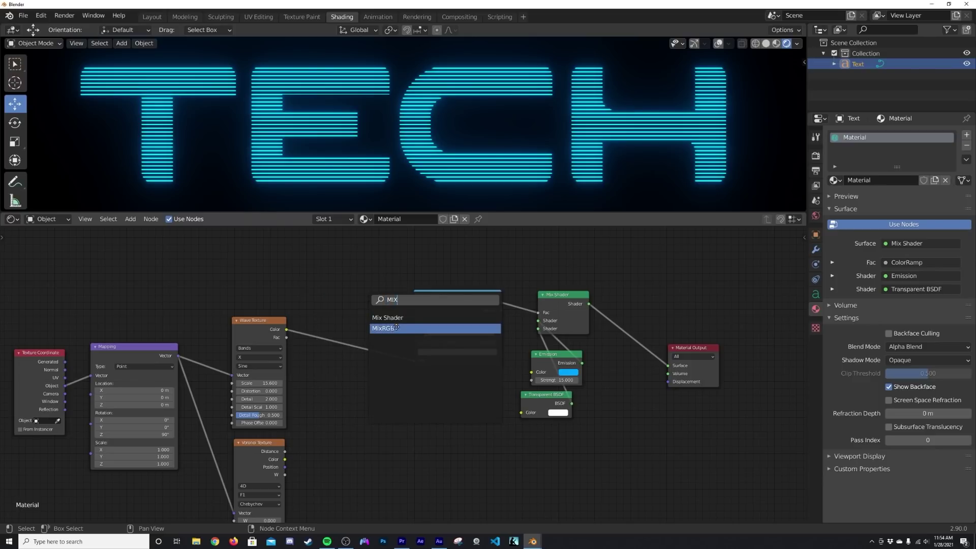
click(394, 328)
click(345, 351)
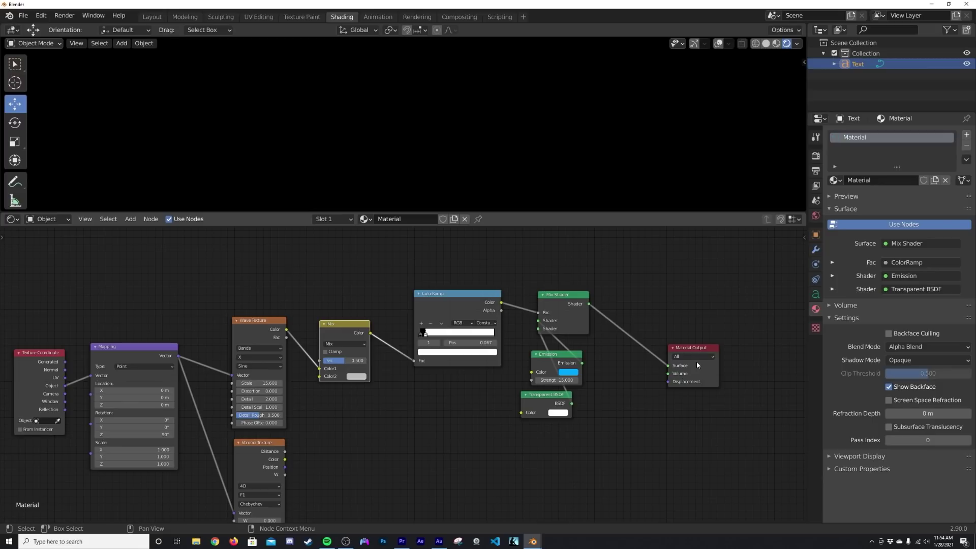
scroll(402, 388, up, 2)
scroll(388, 409, down, 4)
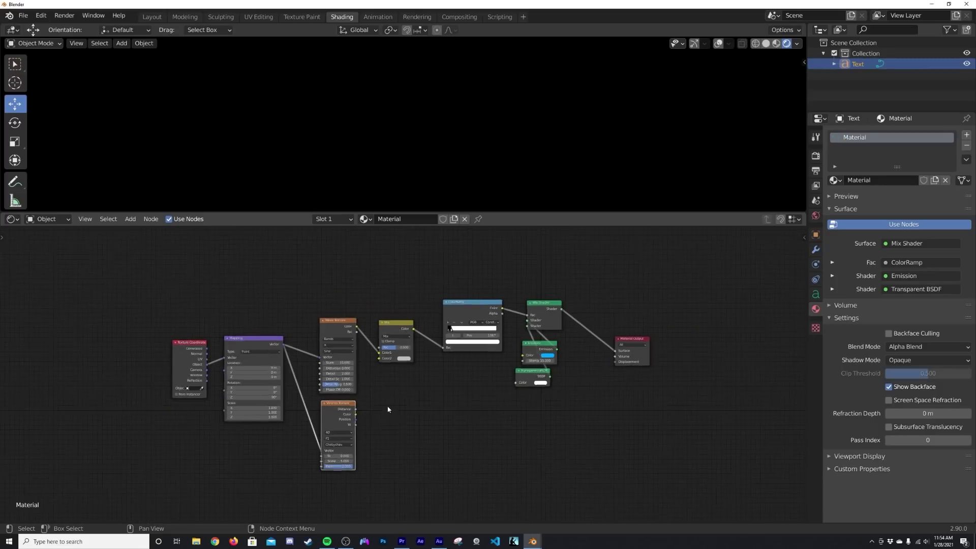
drag(126, 298, 356, 465)
Step: Move the selected nodes left and add a new ColorRamp node below the Mix node
key(g)
click(284, 451)
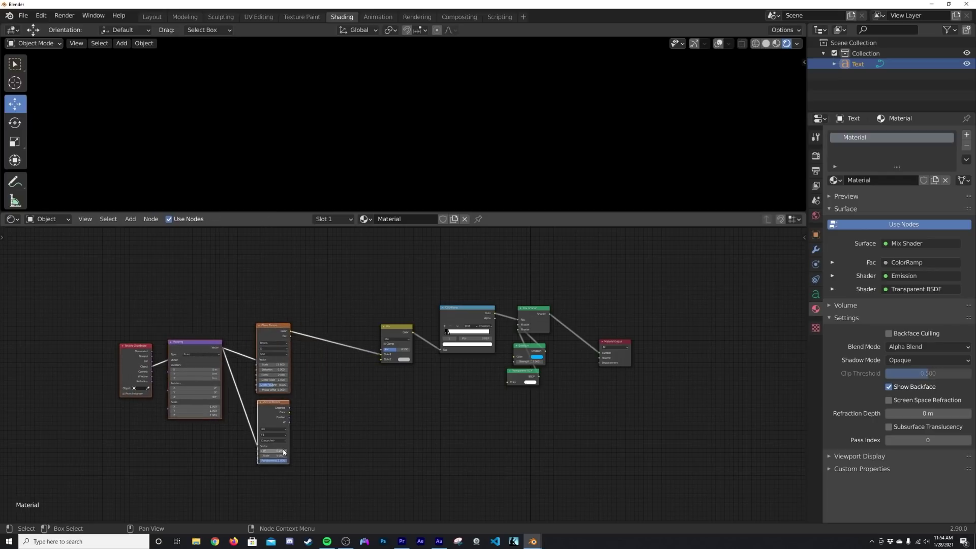
scroll(350, 392, up, 2)
key(shift+a)
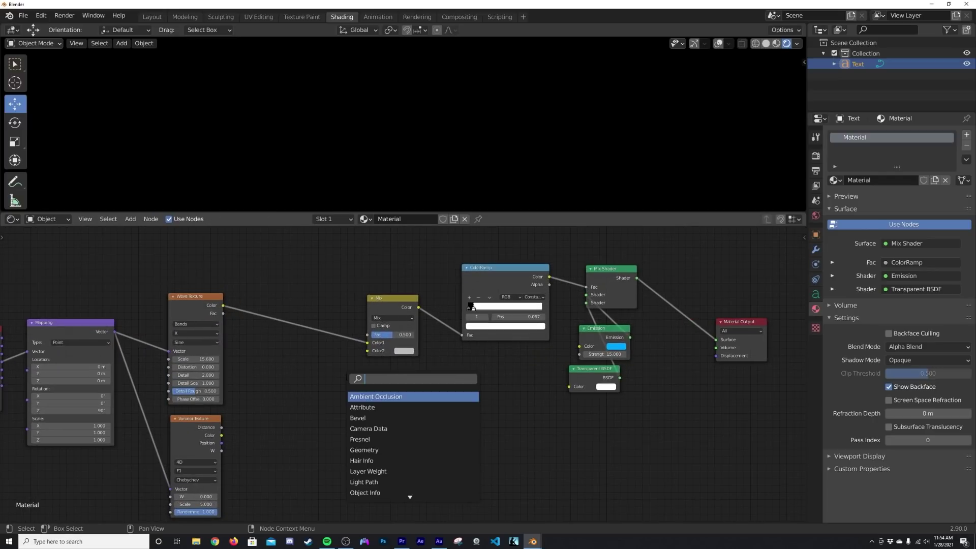
text(color ramp)
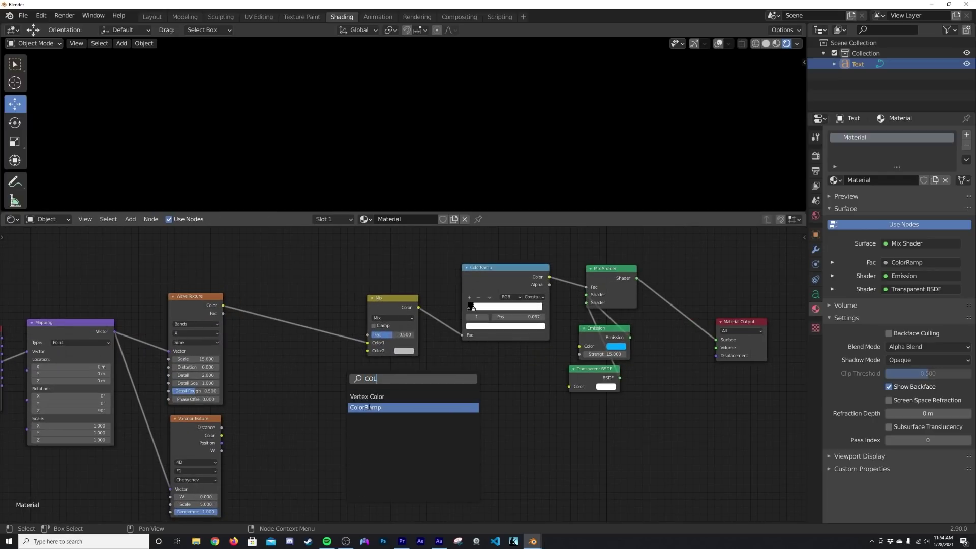
key(Return)
click(274, 421)
Step: Set the new ColorRamp to Constant interpolation with its white stop near the middle (0.478)
scroll(283, 424, up, 4)
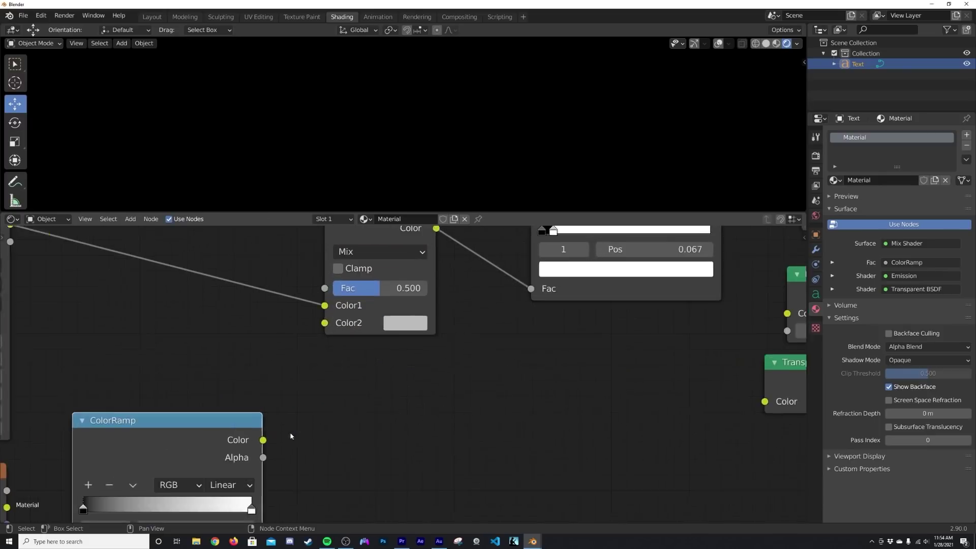
click(294, 400)
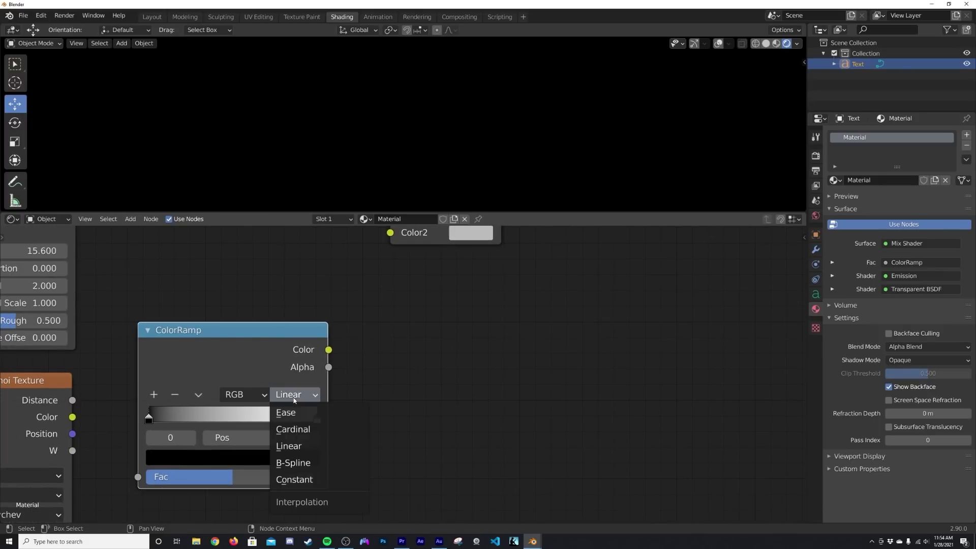
click(315, 475)
drag(316, 420, 311, 420)
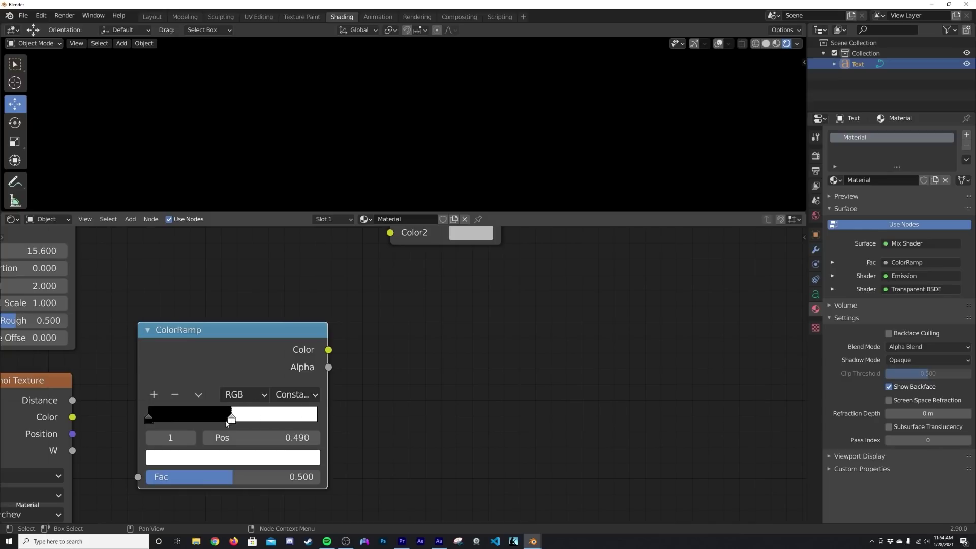
Step: Connect the Voronoi Texture's Distance output to the new ColorRamp's Fac input
middle_drag(227, 423, 354, 370)
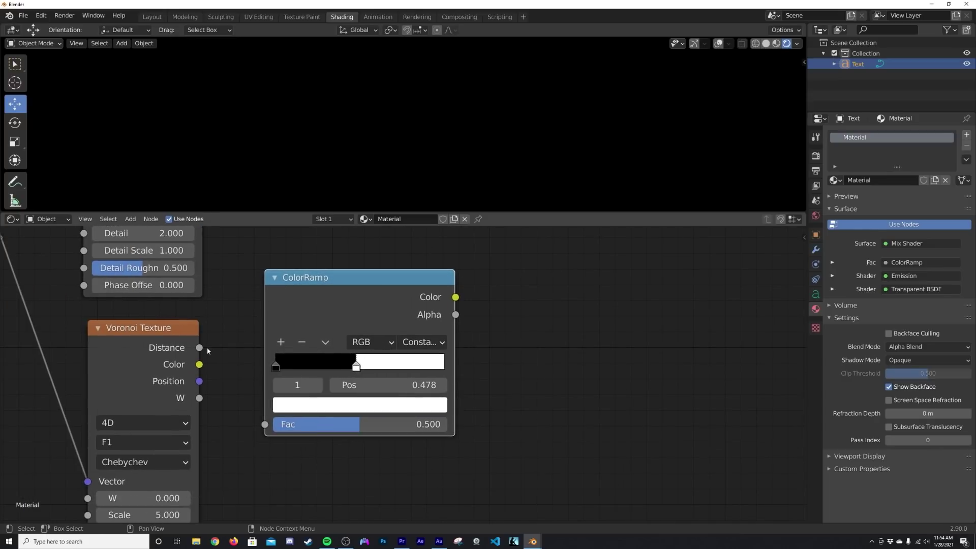
drag(207, 351, 215, 272)
drag(257, 428, 258, 427)
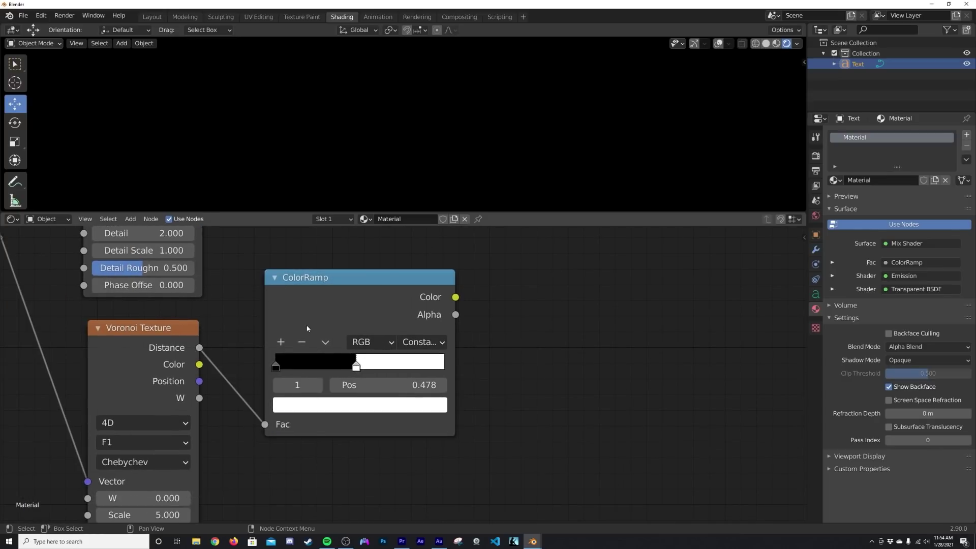
scroll(307, 331, down, 2)
Step: Place the ColorRamp beside the Voronoi node and link its Color into the Mix node's Color2
drag(332, 341, 321, 372)
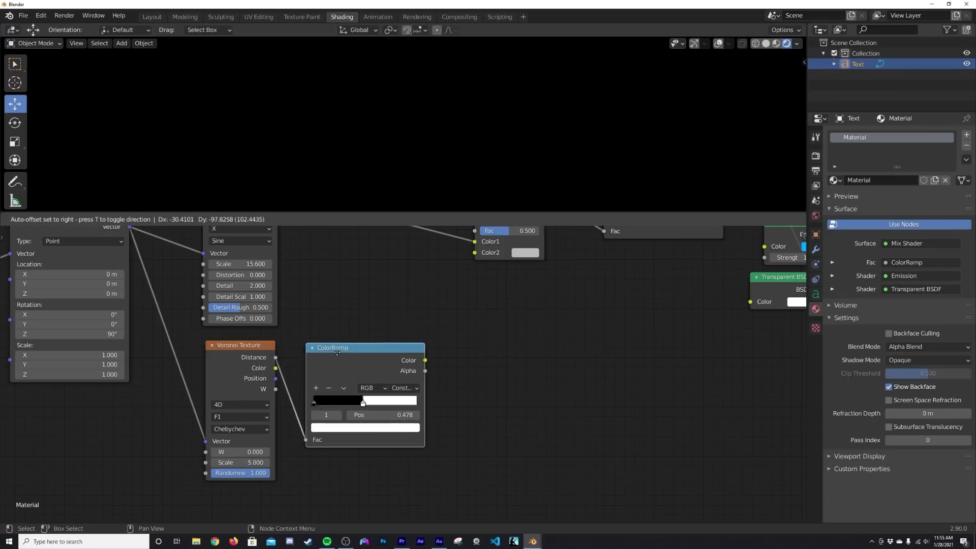
middle_drag(403, 271, 417, 319)
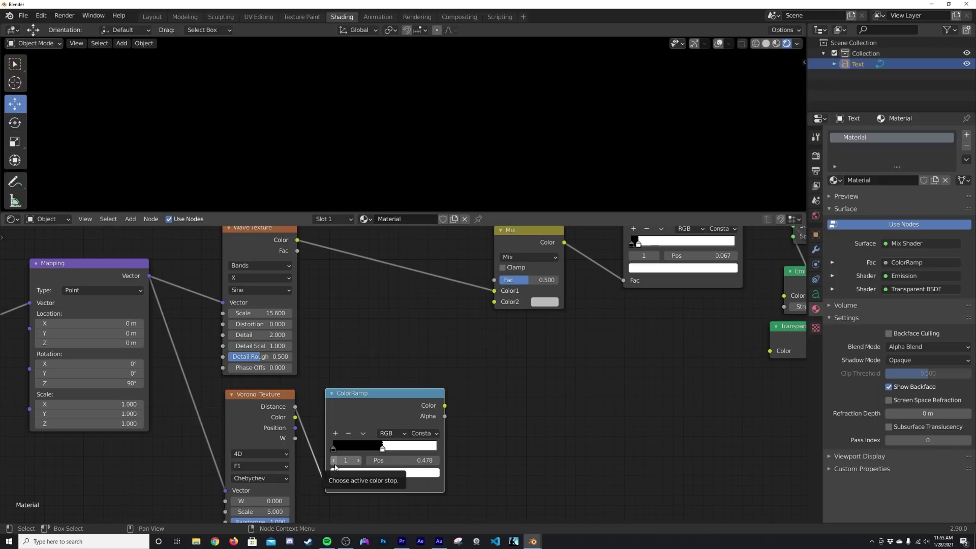
drag(384, 414, 385, 420)
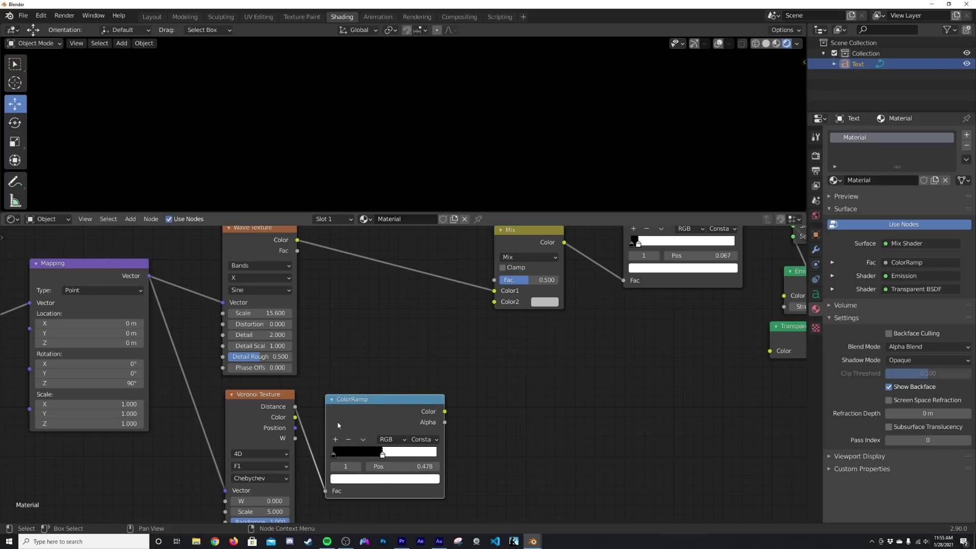
drag(338, 425, 344, 407)
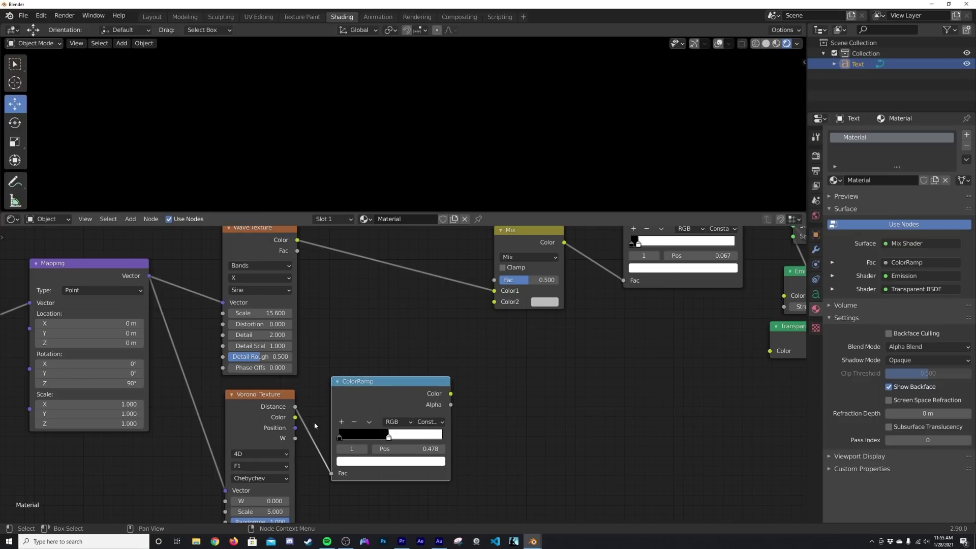
mouse_move(367, 382)
mouse_down()
mouse_move(371, 391)
mouse_move(636, 356)
mouse_move(384, 360)
mouse_move(358, 389)
mouse_up()
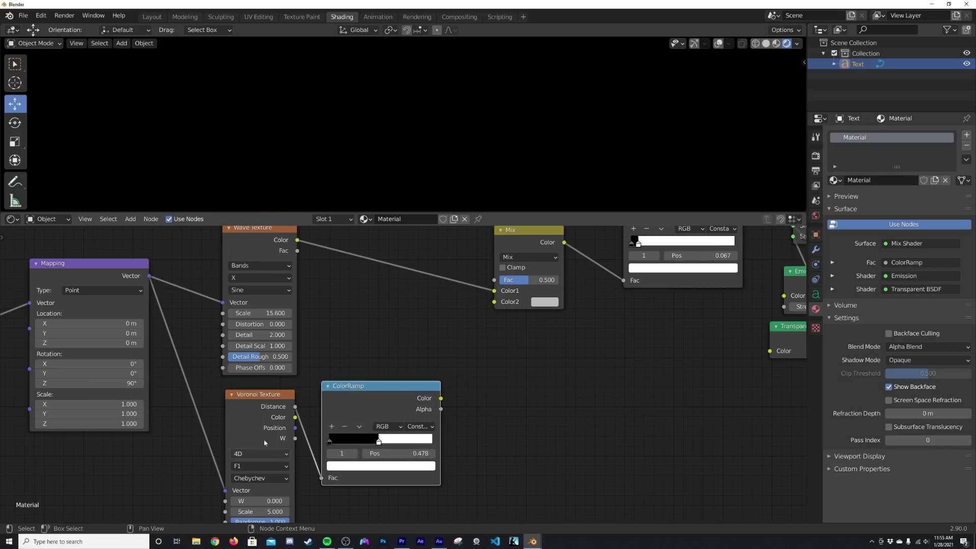
drag(237, 391, 249, 407)
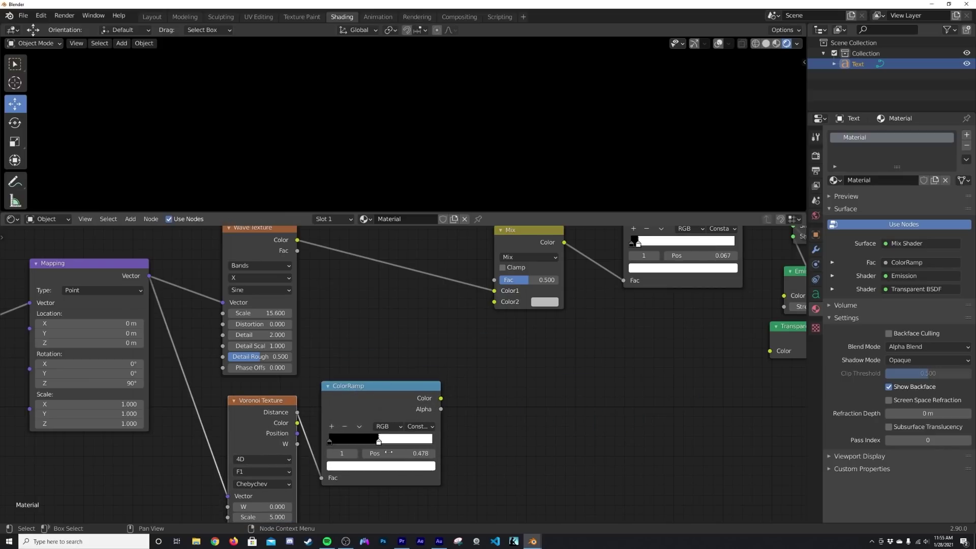
drag(441, 398, 510, 311)
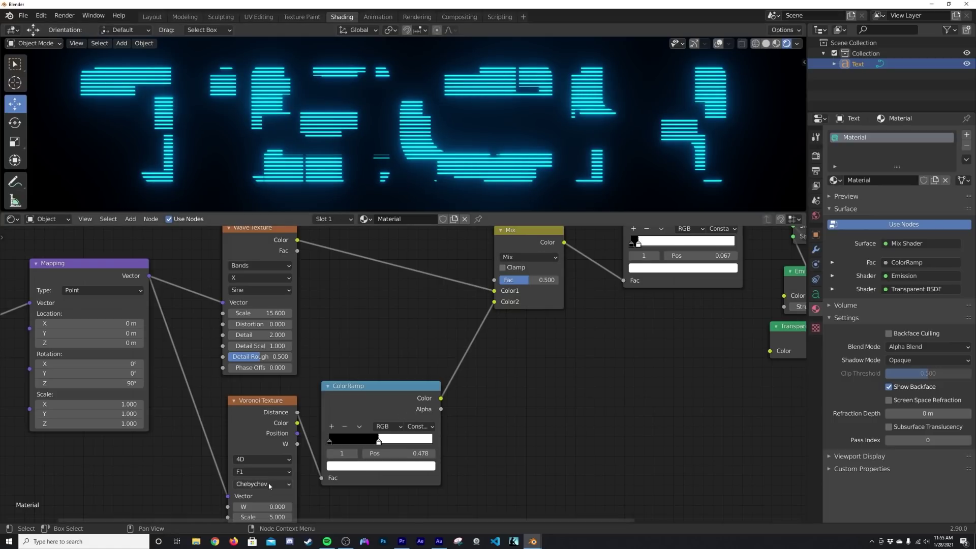
Step: Raise the Voronoi W value and check the TECH text from the front in rendered shading
middle_drag(276, 493, 294, 464)
drag(280, 478, 356, 478)
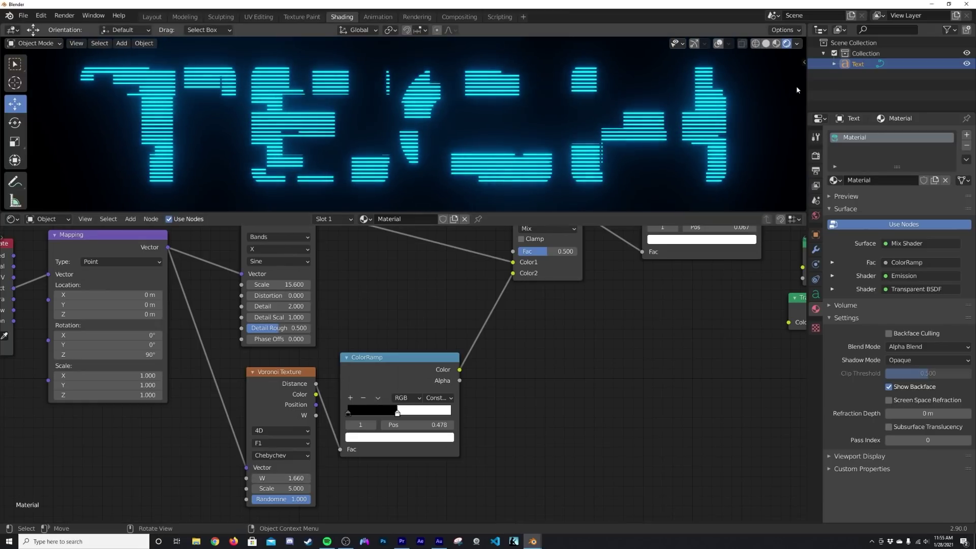
click(775, 43)
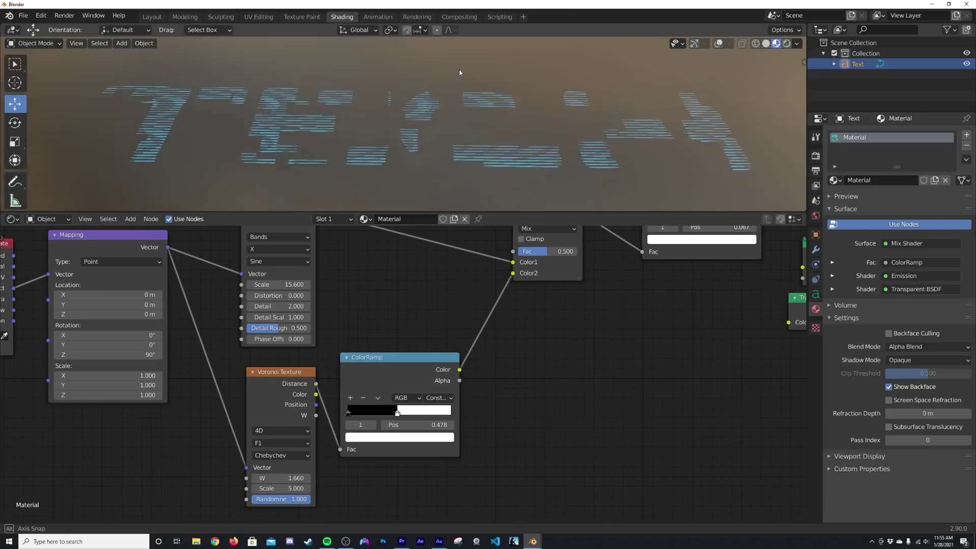
click(786, 43)
key(grave)
click(561, 91)
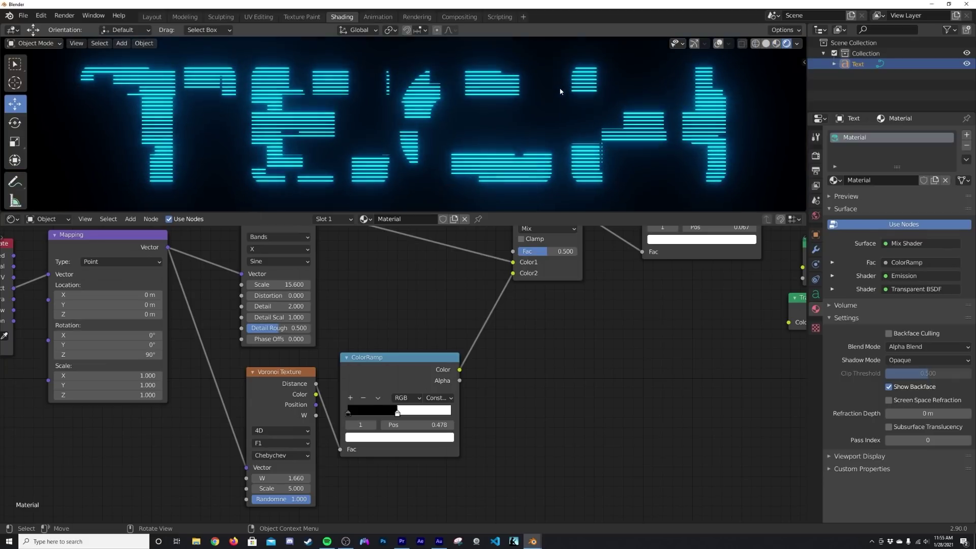
Step: Switch Voronoi to F2, set the ramp stop to 0.635 and W to 3.040, and enlarge the viewport
mouse_move(403, 414)
mouse_down()
mouse_move(354, 413)
mouse_move(441, 412)
mouse_move(368, 413)
mouse_move(429, 411)
mouse_move(407, 410)
mouse_up()
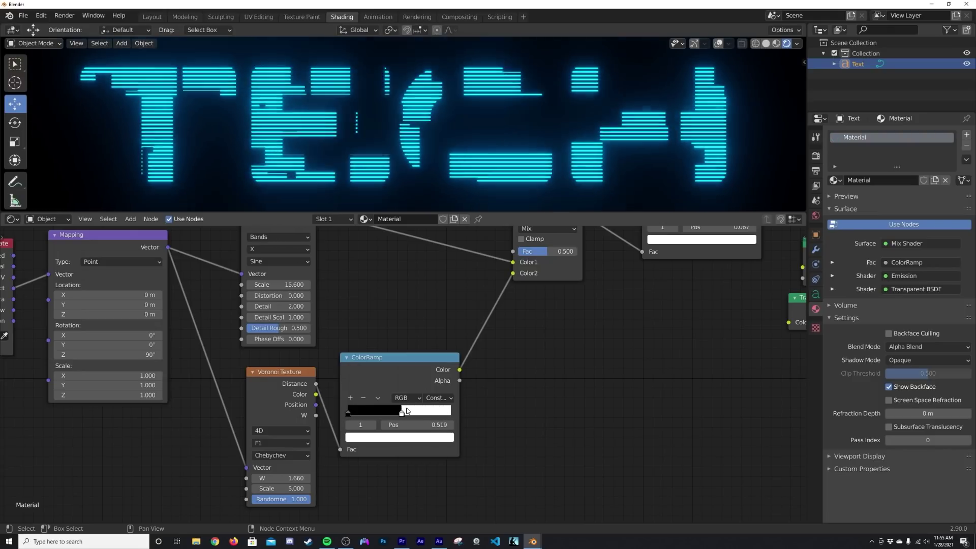
click(285, 444)
click(279, 465)
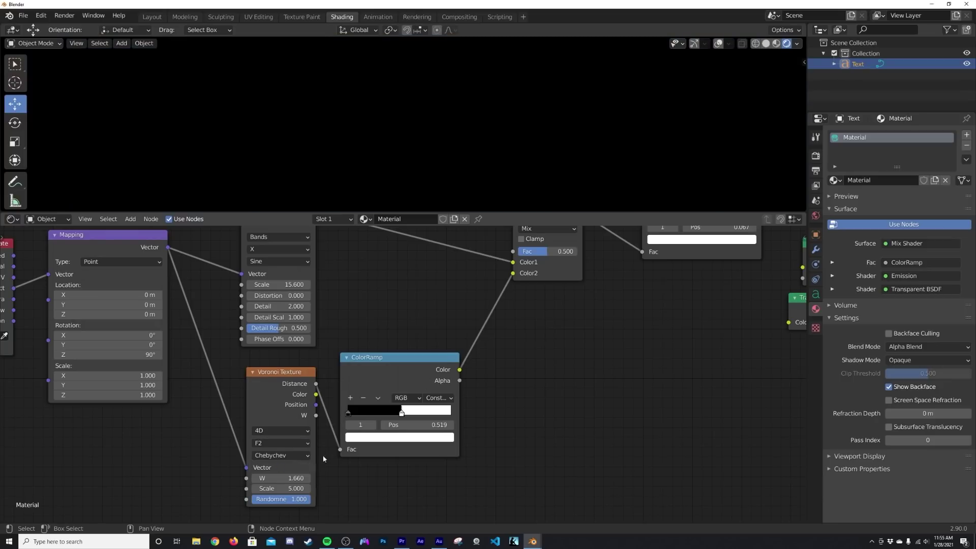
mouse_move(401, 412)
mouse_down()
mouse_move(380, 411)
mouse_move(445, 411)
mouse_move(412, 412)
mouse_up()
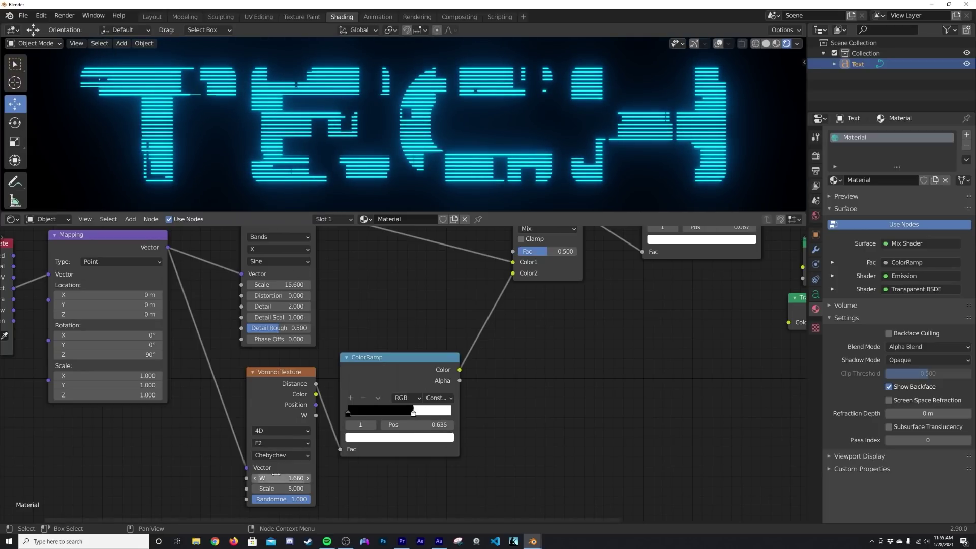
drag(276, 474, 335, 475)
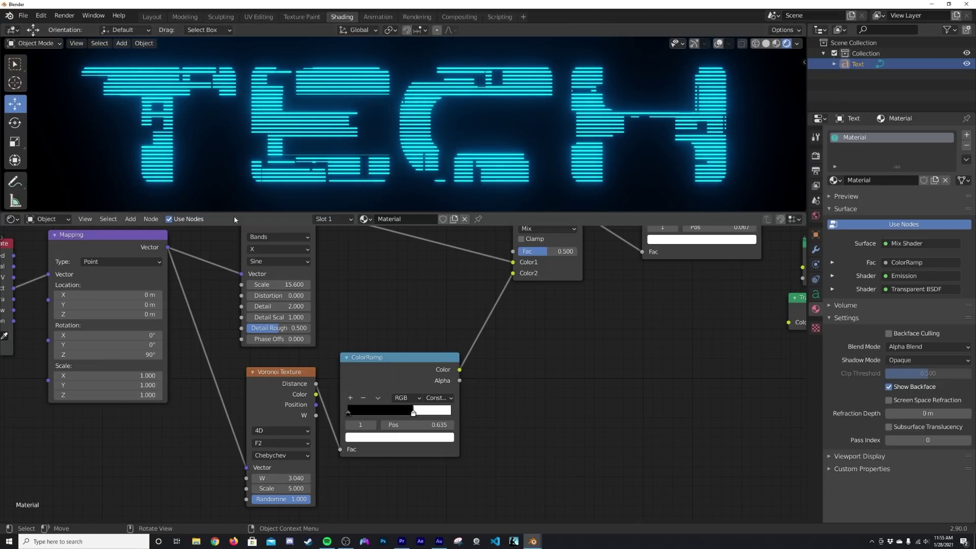
drag(234, 213, 235, 275)
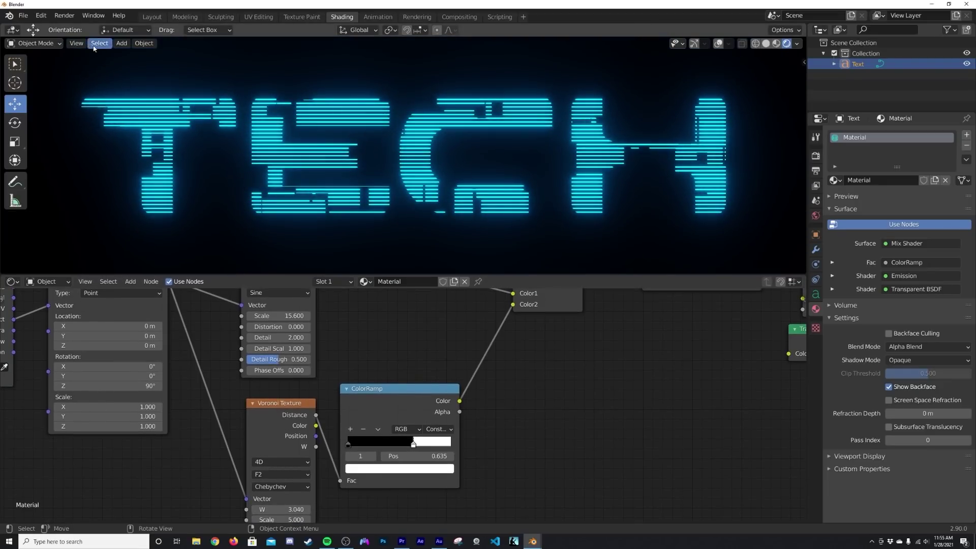
click(41, 16)
Step: Set Animation preferences' Default Interpolation to Linear, close Preferences, and recentre the Voronoi and ColorRamp nodes
click(65, 167)
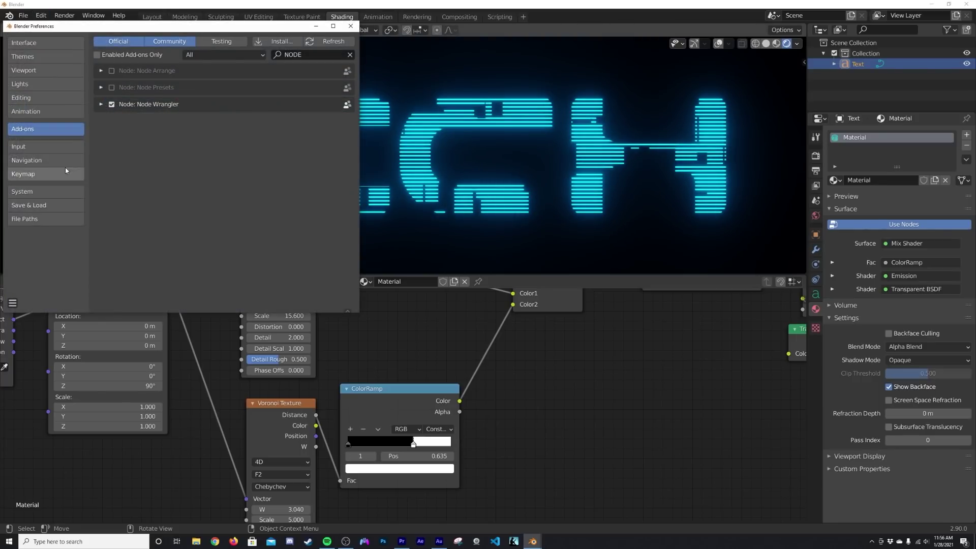
click(48, 112)
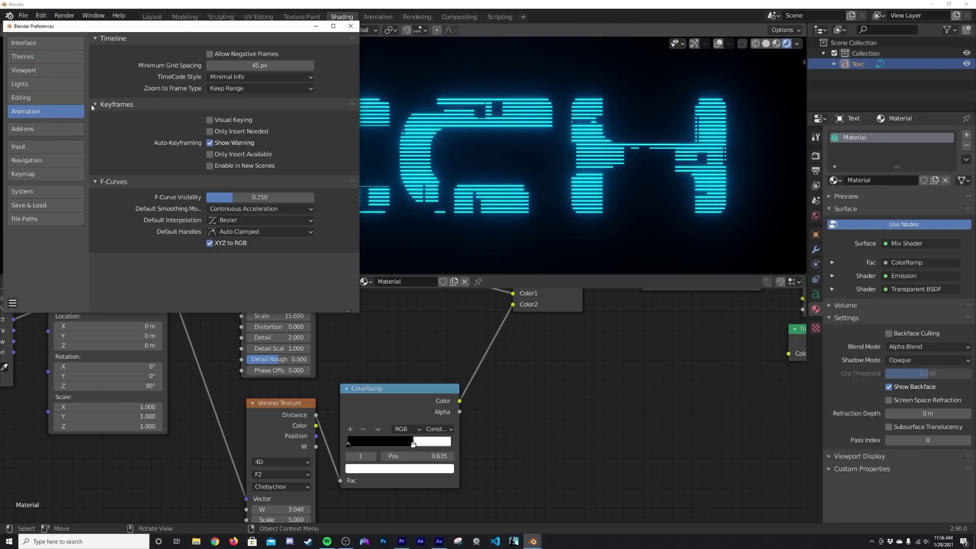
click(229, 223)
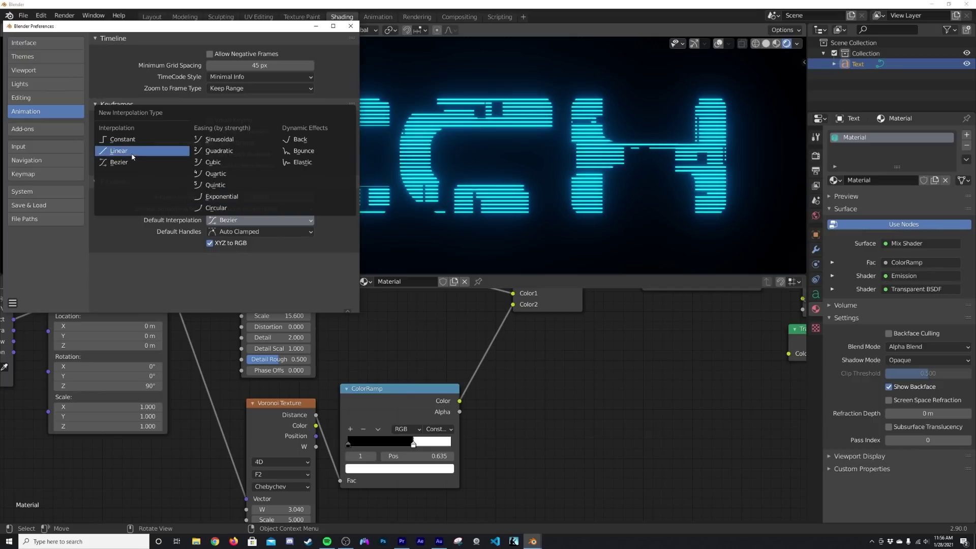
click(133, 157)
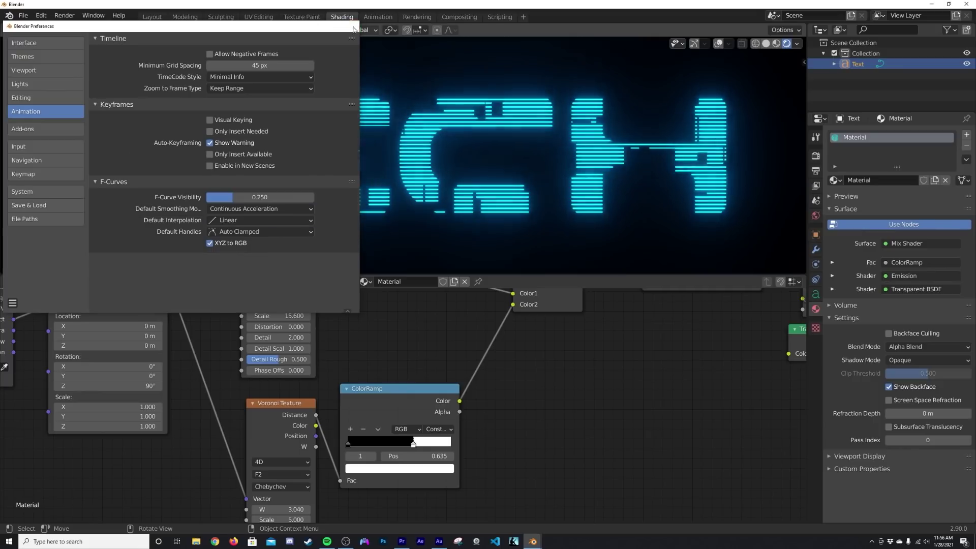
click(351, 28)
middle_drag(274, 499, 295, 446)
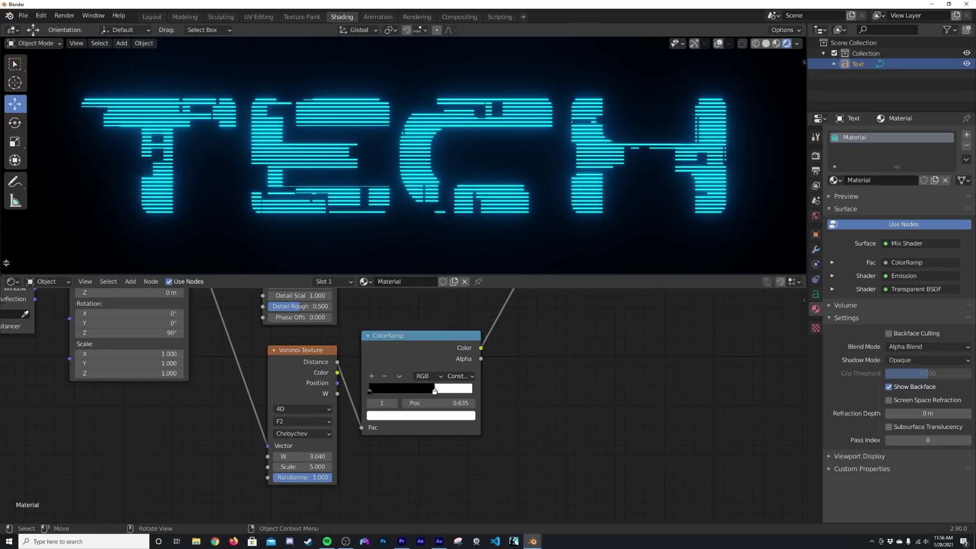
Step: Add a Timeline strip above the node editor with the animation ending at frame 120
drag(6, 263, 7, 233)
click(11, 241)
click(134, 281)
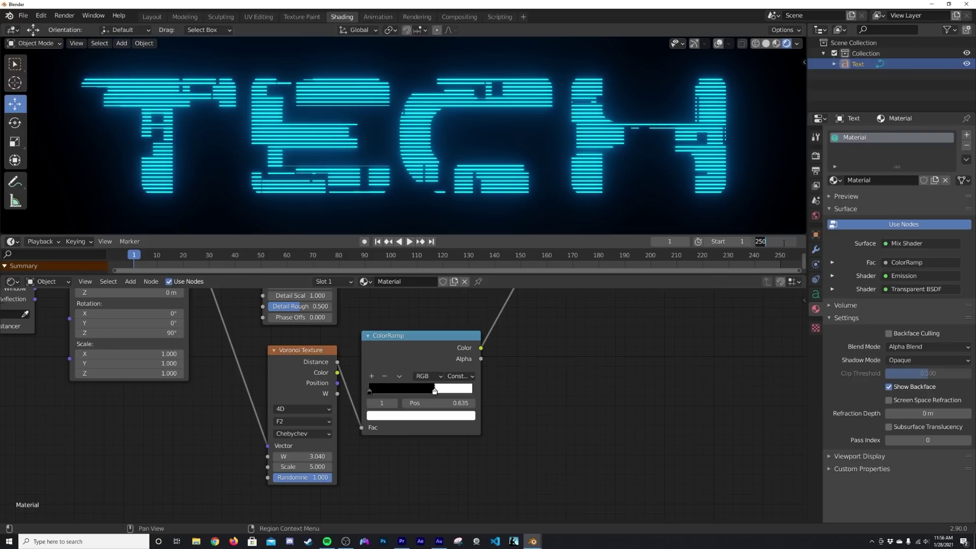
key(Return)
key(Home)
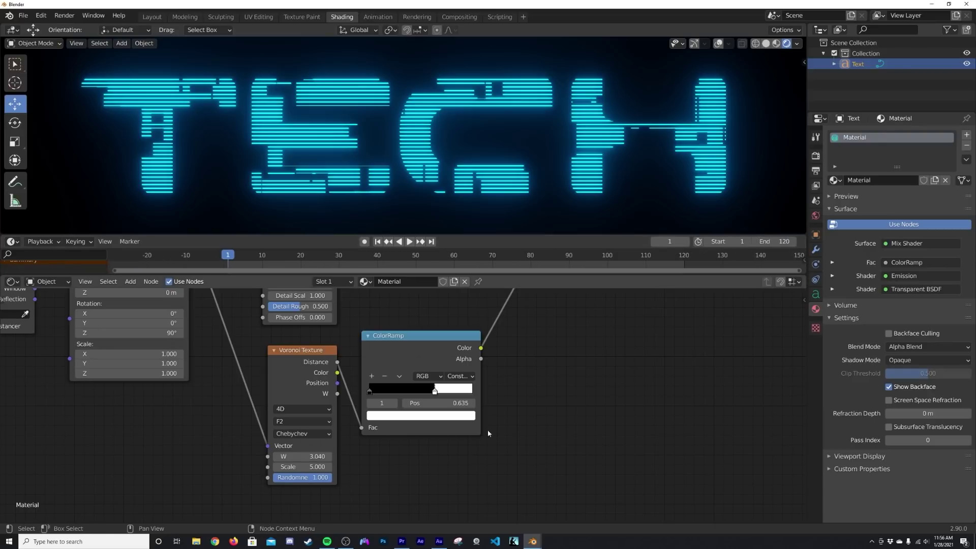
Step: Keyframe Voronoi W at 3.040 on frame 1 and 4.380 on frame 120, then play the animation
right_click(300, 456)
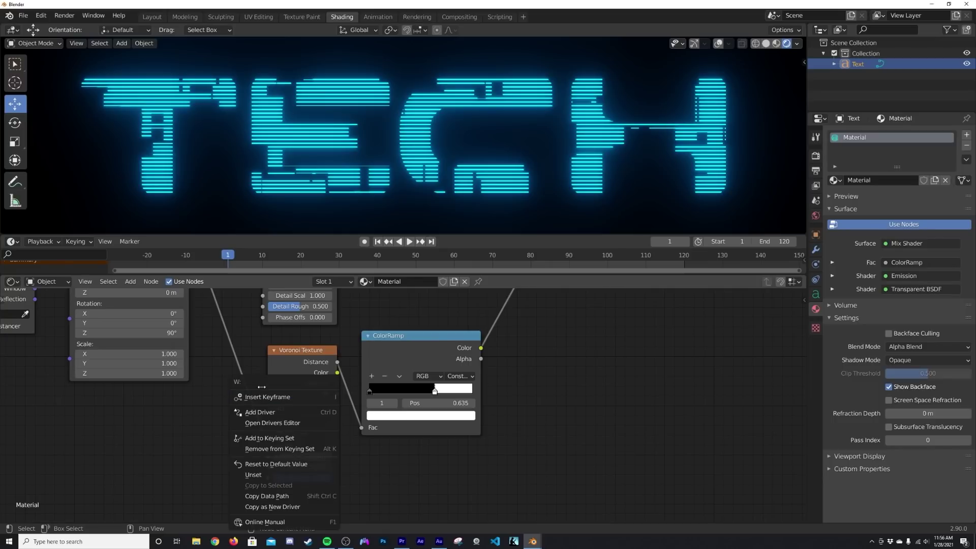
click(285, 397)
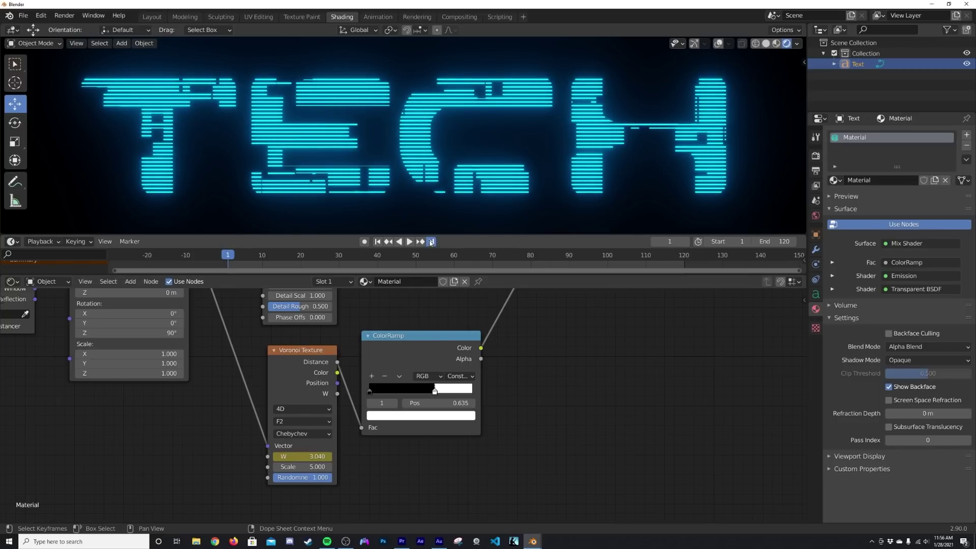
click(431, 242)
drag(304, 456, 340, 456)
key(i)
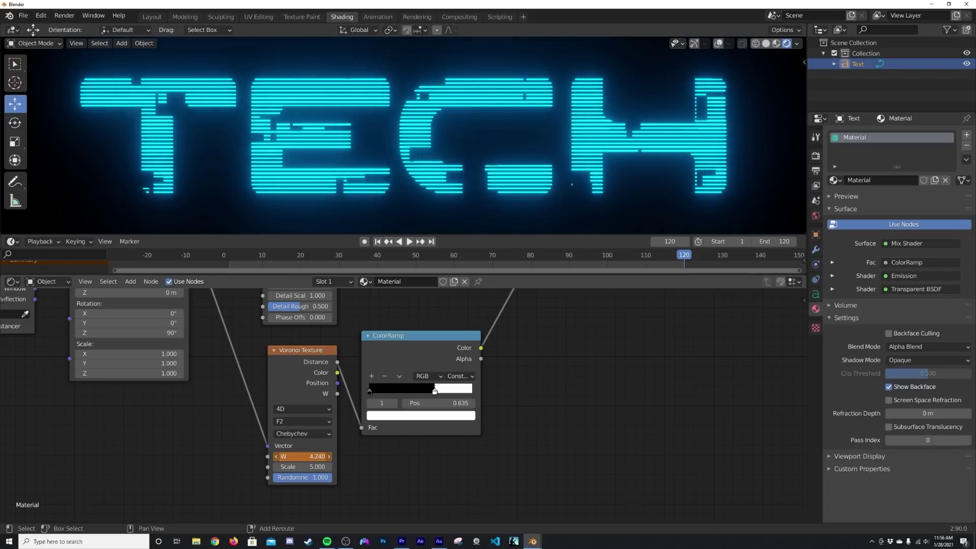
right_click(299, 456)
click(287, 412)
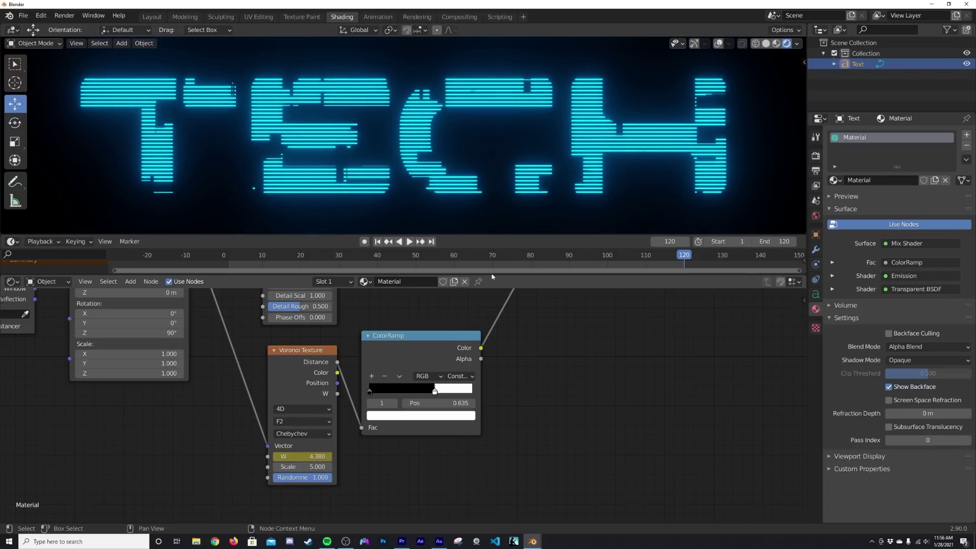
click(410, 242)
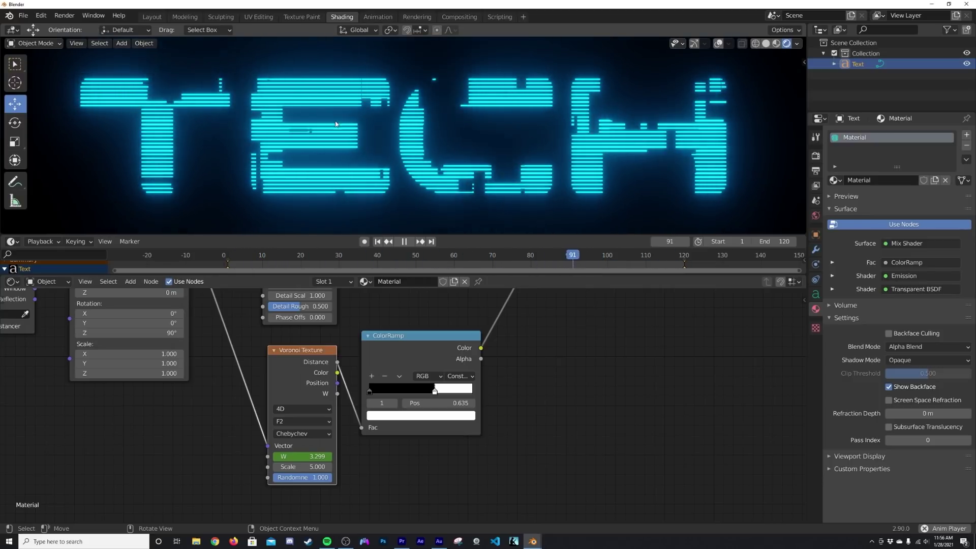
key(shift+a)
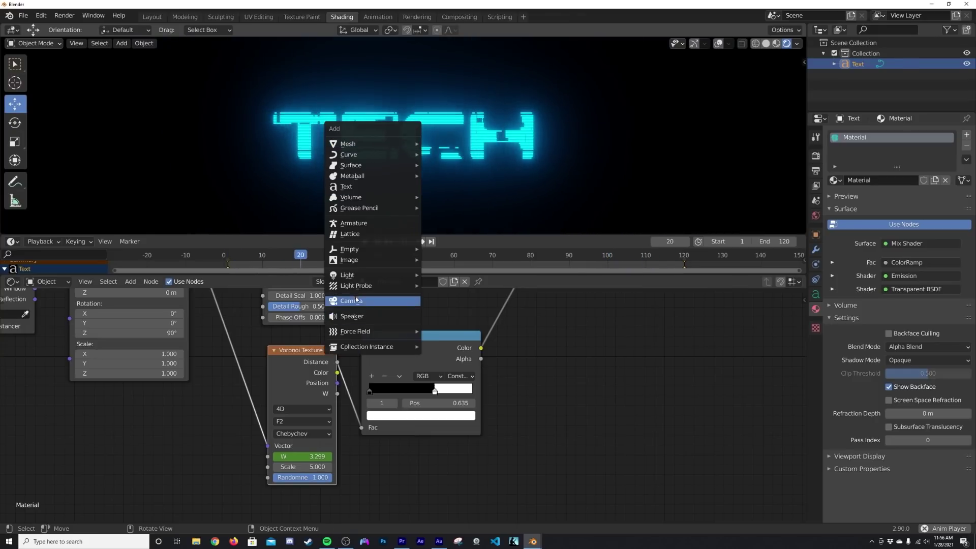
Step: Add a camera, then view through it in the Layout workspace with Rendered viewport shading
click(355, 300)
key(KP_0)
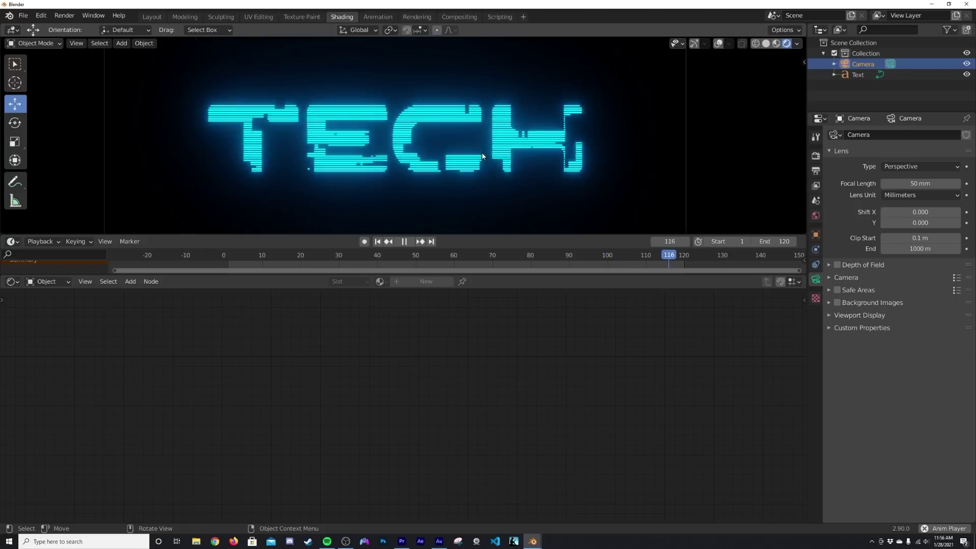
key(ctrl+Page_Up)
key(ctrl+Page_Up)
key(ctrl+Page_Up)
key(ctrl+Page_Up)
key(ctrl+Page_Up)
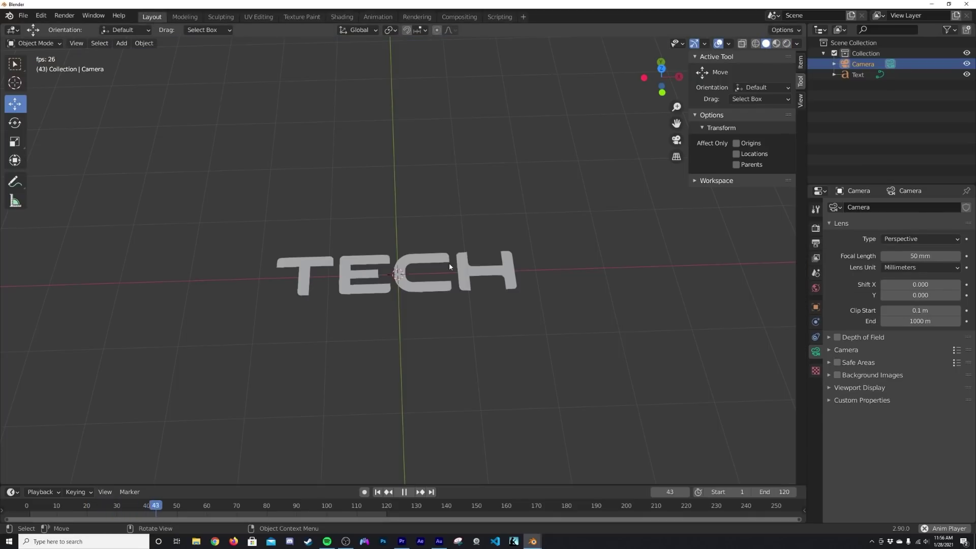
key(KP_0)
click(786, 43)
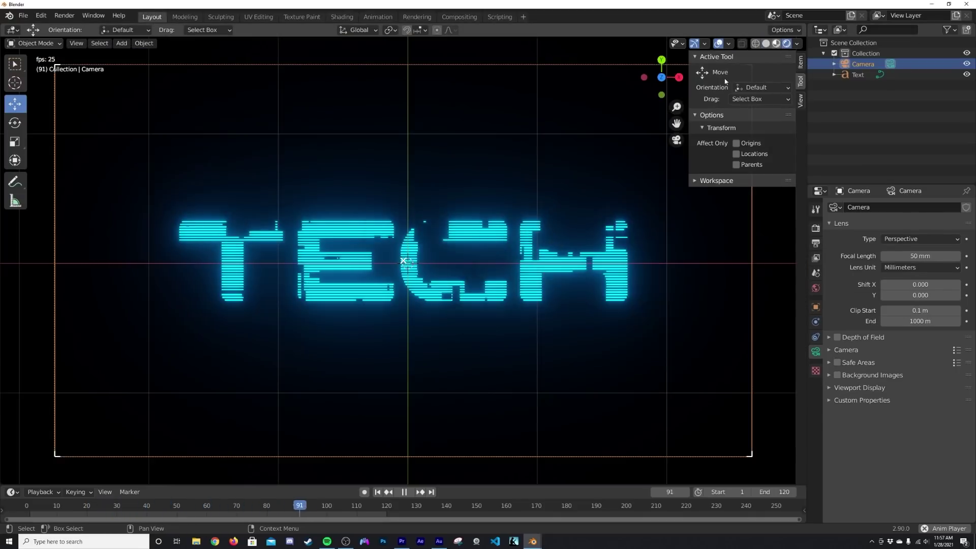
scroll(633, 328, up, 2)
scroll(632, 328, down, 2)
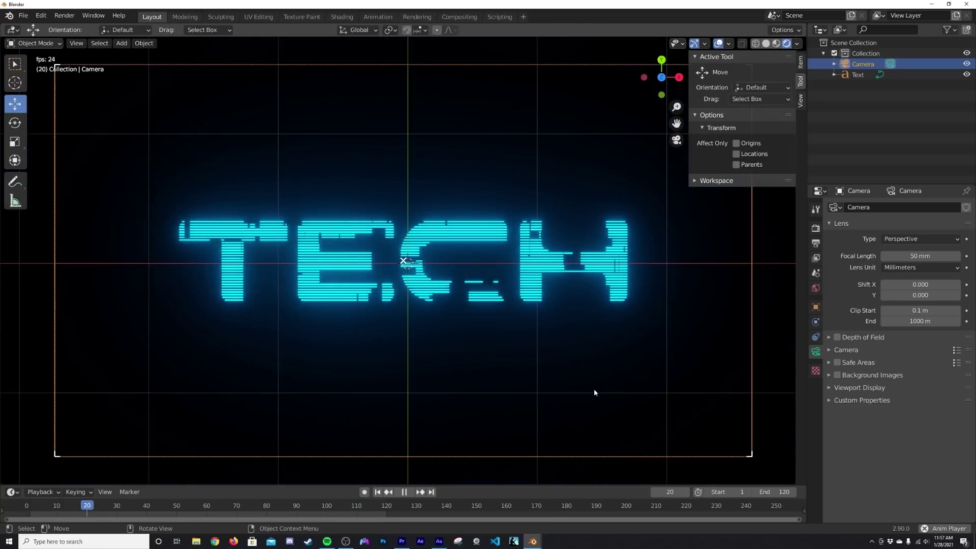